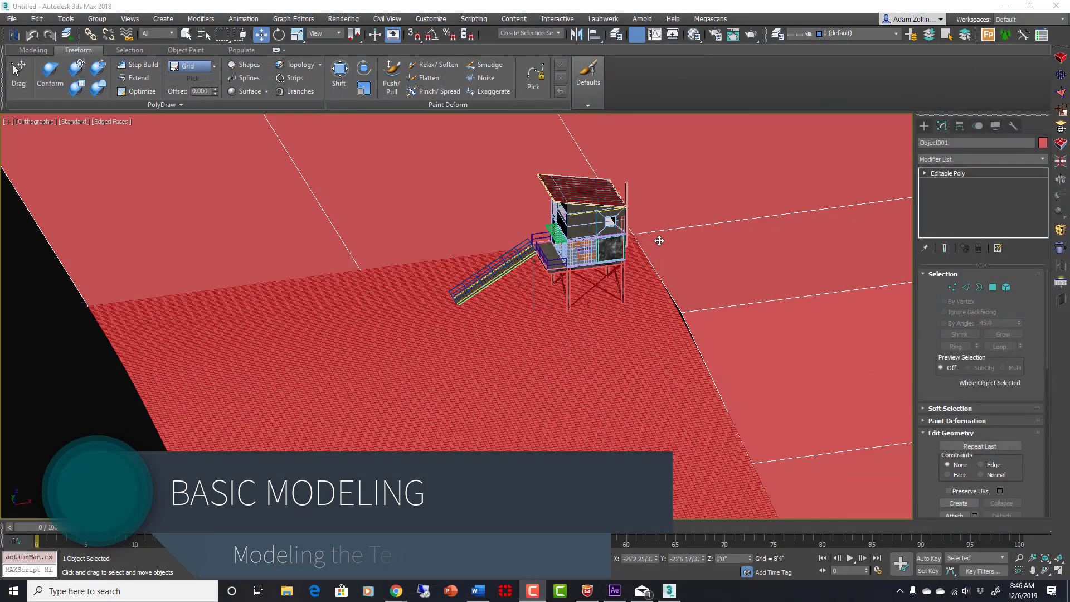
# - Select the dense terrain mesh under the house and activate Push/Pull paint deformation along the Z transform axis
pyautogui.scroll(2, 659, 241)
pyautogui.click(641, 332)
pyautogui.moveTo(711, 334); pyautogui.dragTo(712, 201, button='middle')
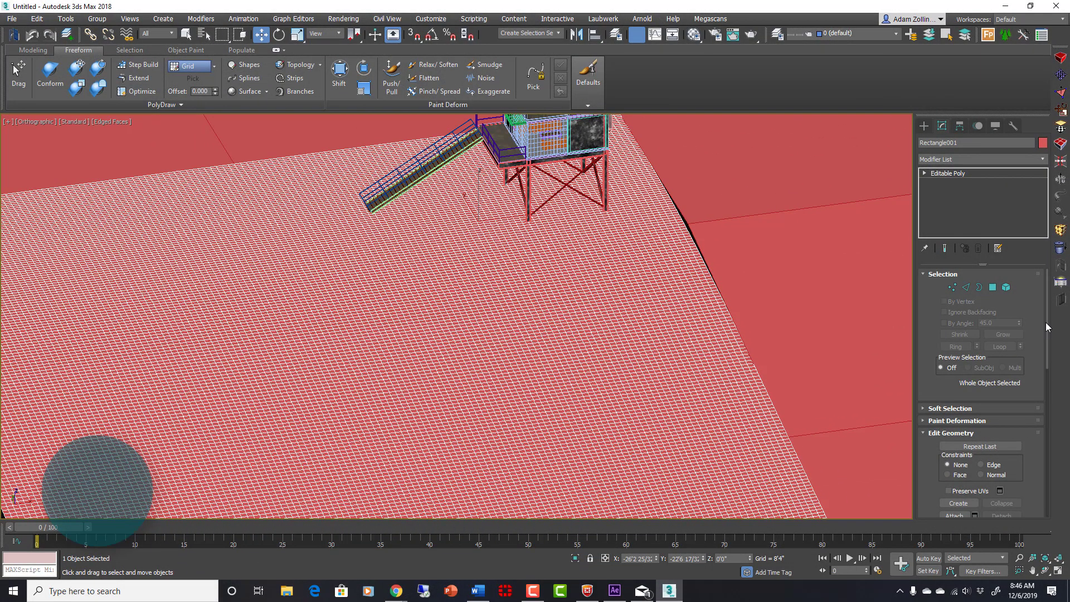
pyautogui.moveTo(1047, 323); pyautogui.dragTo(1054, 496)
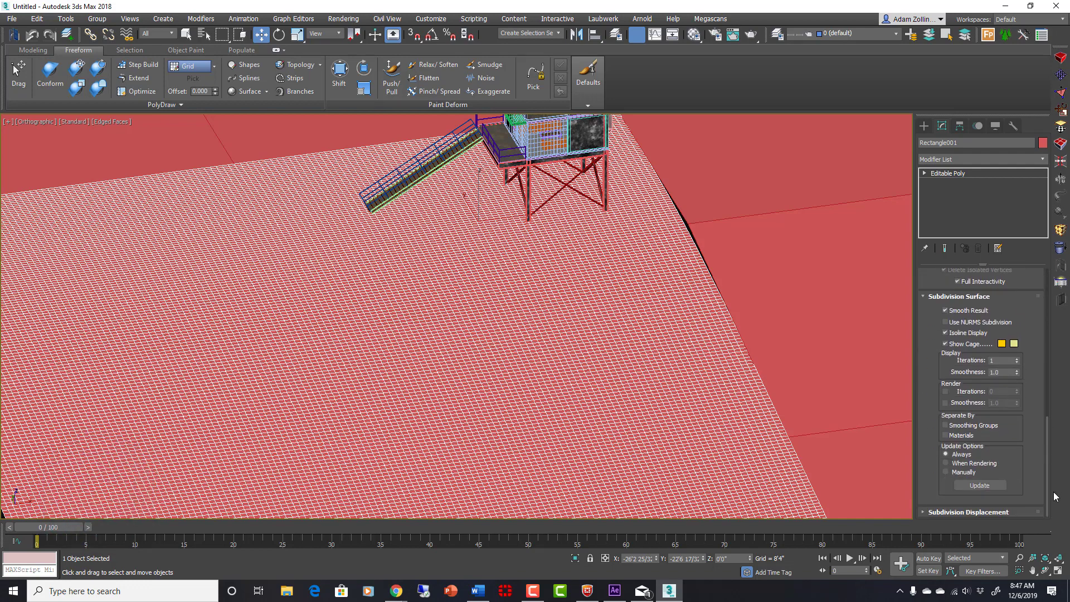
pyautogui.scroll(3, 968, 362)
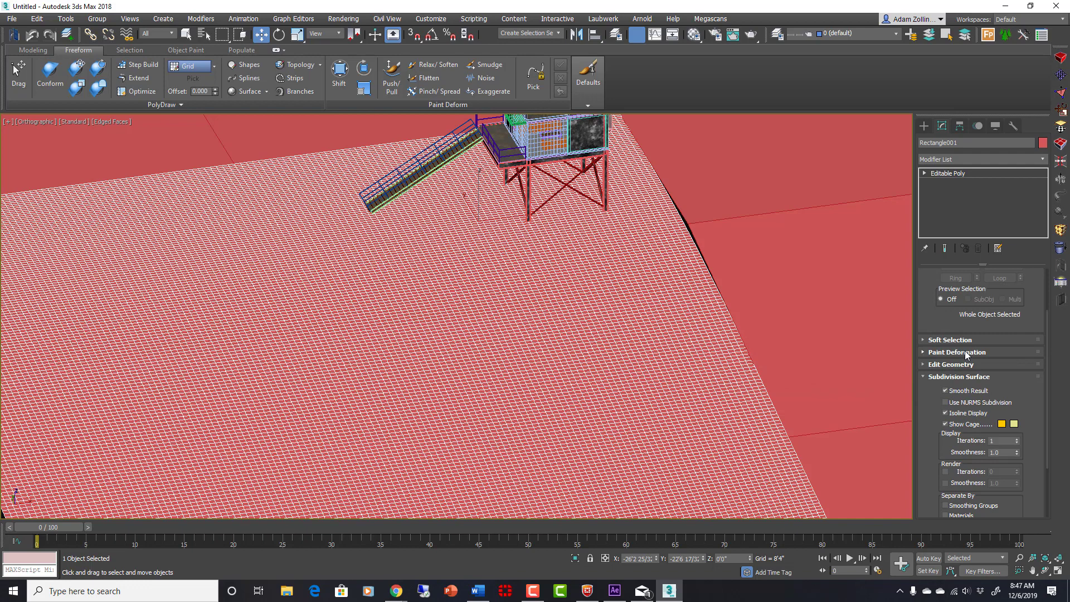
pyautogui.click(966, 353)
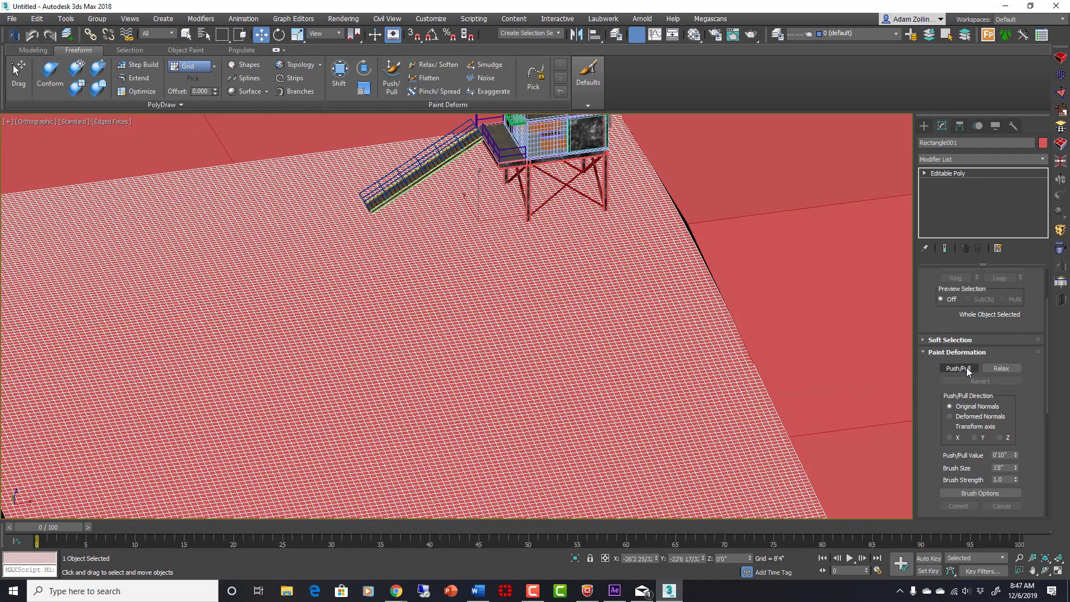
pyautogui.click(968, 369)
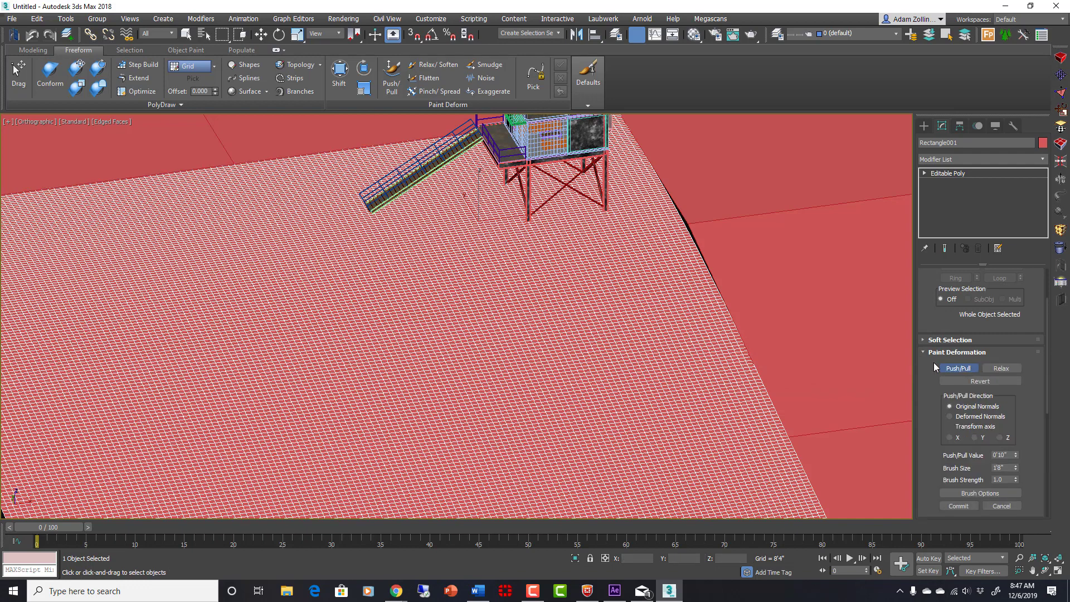
pyautogui.click(1000, 438)
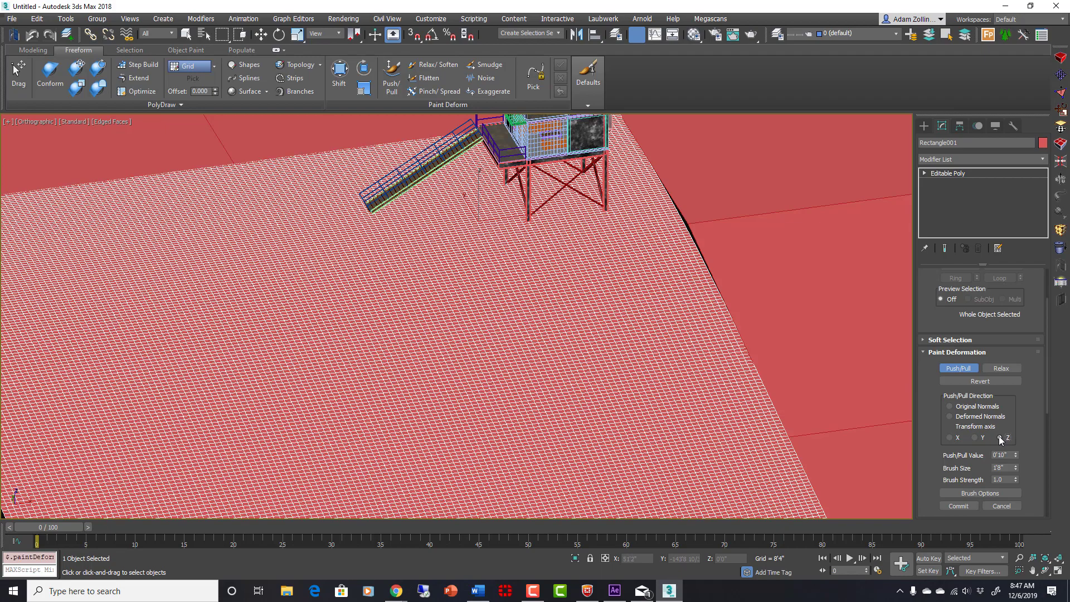
# - Set the brush size to 5'0" and raise a small bump in the terrain beside the house's support posts
pyautogui.scroll(6, 613, 361)
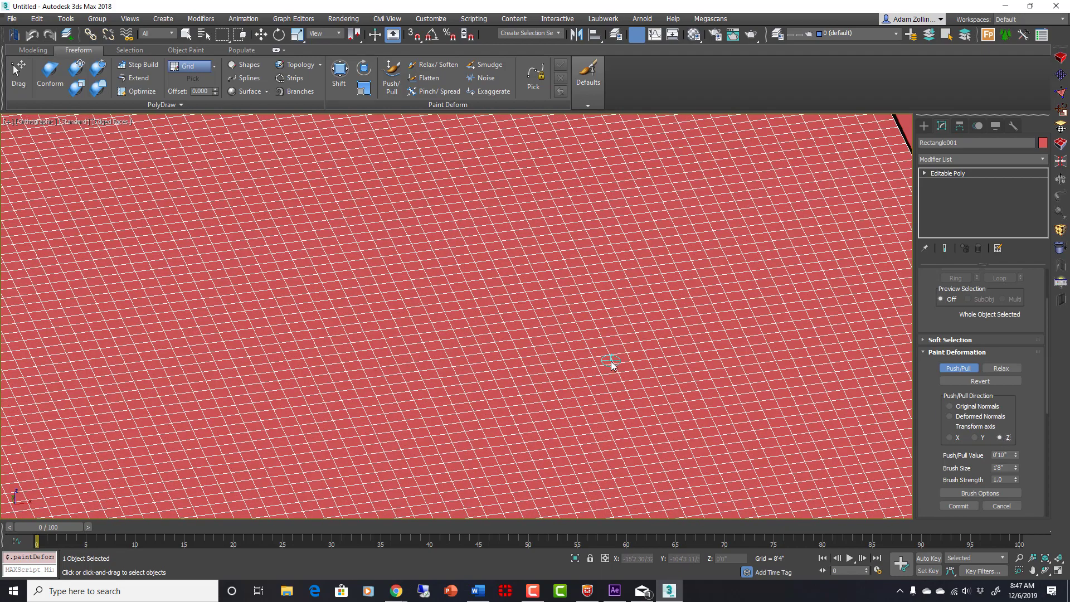
pyautogui.scroll(-8, 624, 360)
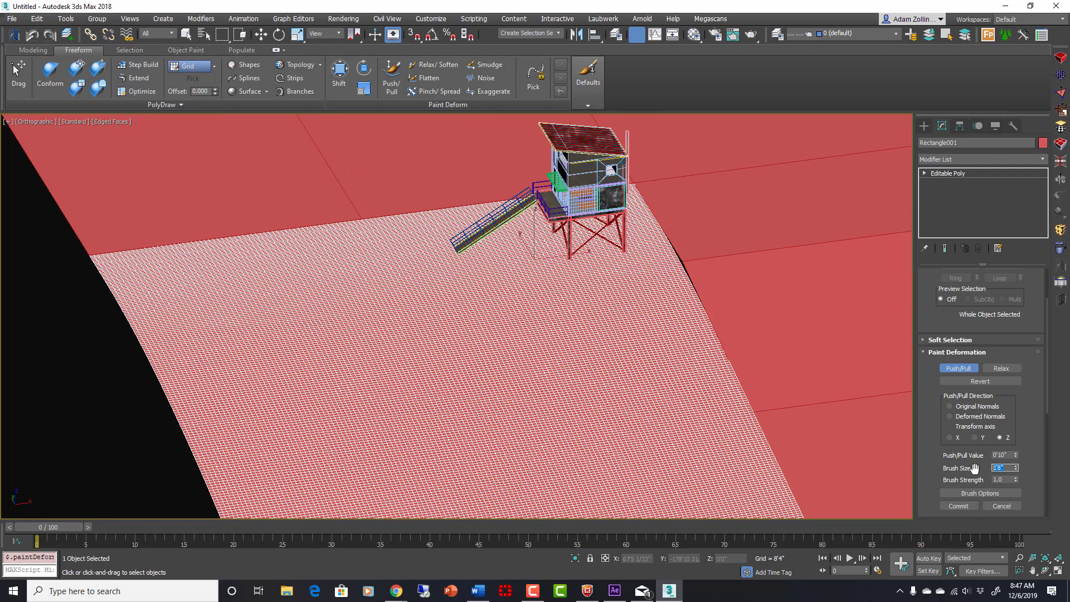
pyautogui.press('Return')
pyautogui.write('5')
pyautogui.press('Return')
pyautogui.scroll(5, 581, 270)
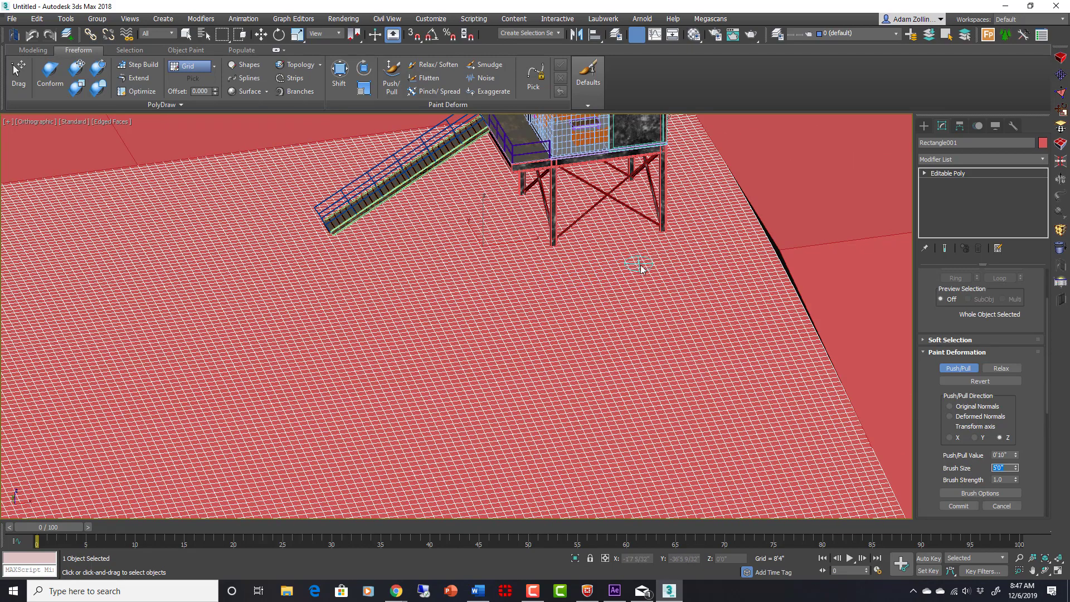
pyautogui.moveTo(639, 269); pyautogui.dragTo(659, 313, button='middle')
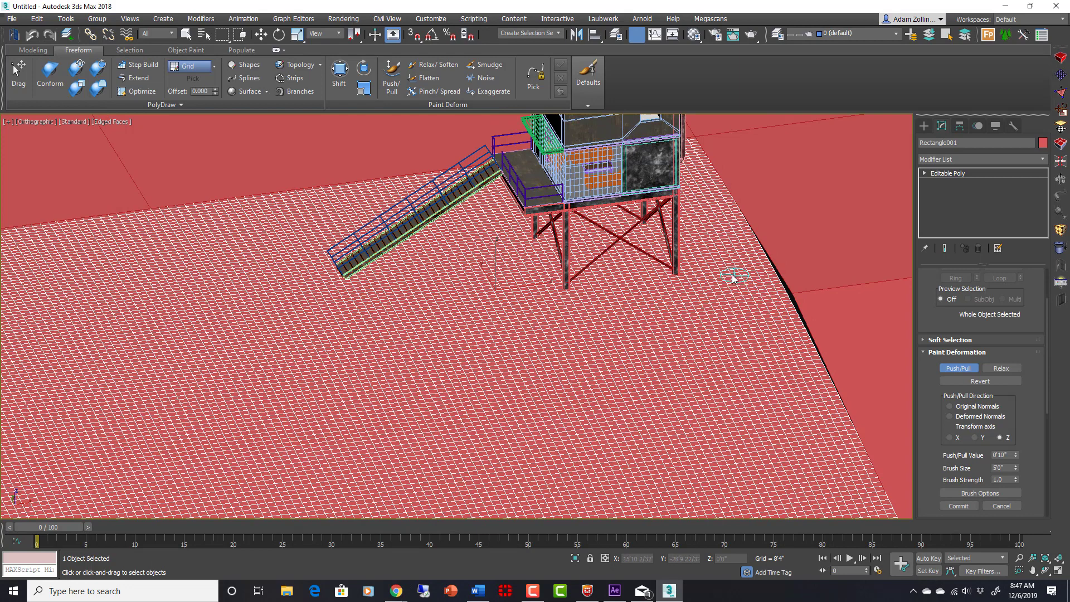
pyautogui.moveTo(734, 277)
pyautogui.mouseDown()
pyautogui.moveTo(712, 262)
pyautogui.moveTo(728, 252)
pyautogui.mouseUp()
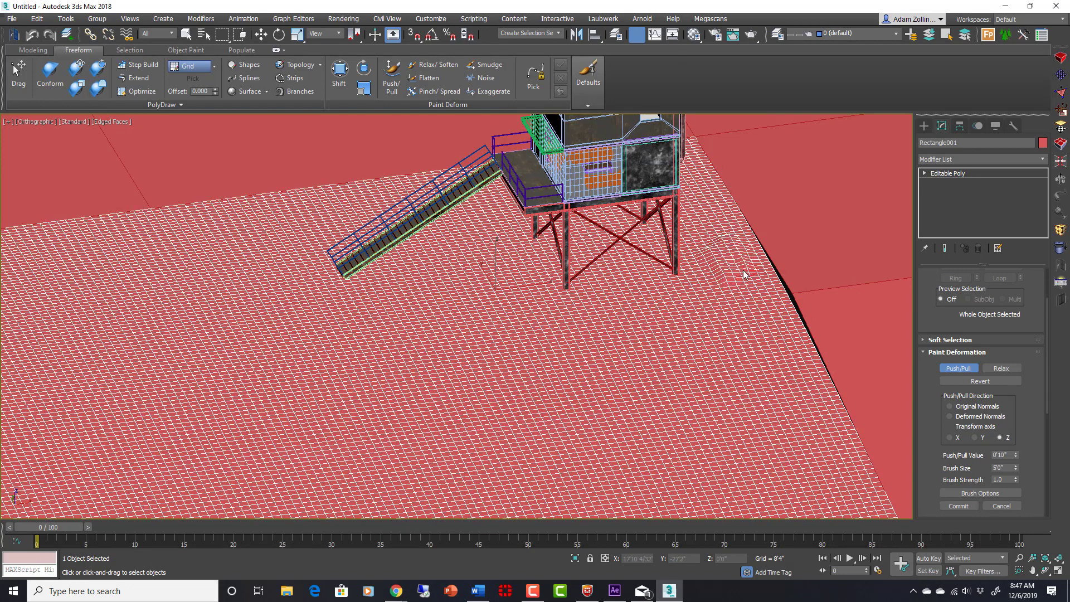
# - Set the brush size to 10'0" and paint raised ridges along the terrain's edge, behind the house and near its front corner post
pyautogui.moveTo(1011, 467); pyautogui.dragTo(980, 468)
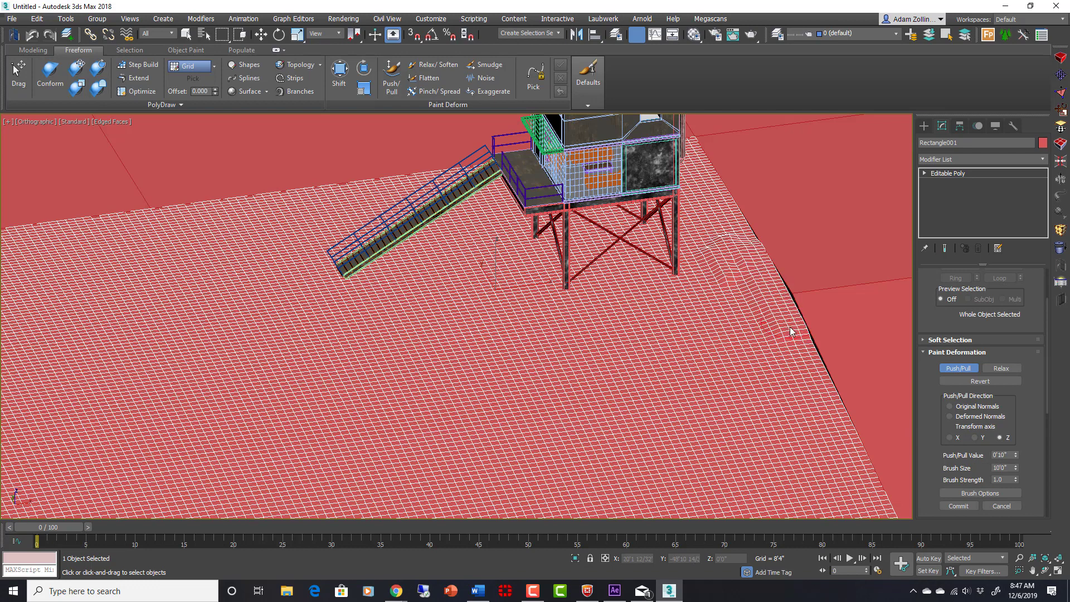
pyautogui.moveTo(792, 331); pyautogui.dragTo(690, 137)
pyautogui.moveTo(524, 165)
pyautogui.mouseDown()
pyautogui.moveTo(303, 203)
pyautogui.moveTo(454, 172)
pyautogui.moveTo(704, 158)
pyautogui.moveTo(728, 240)
pyautogui.moveTo(774, 298)
pyautogui.mouseUp()
pyautogui.scroll(5, 705, 288)
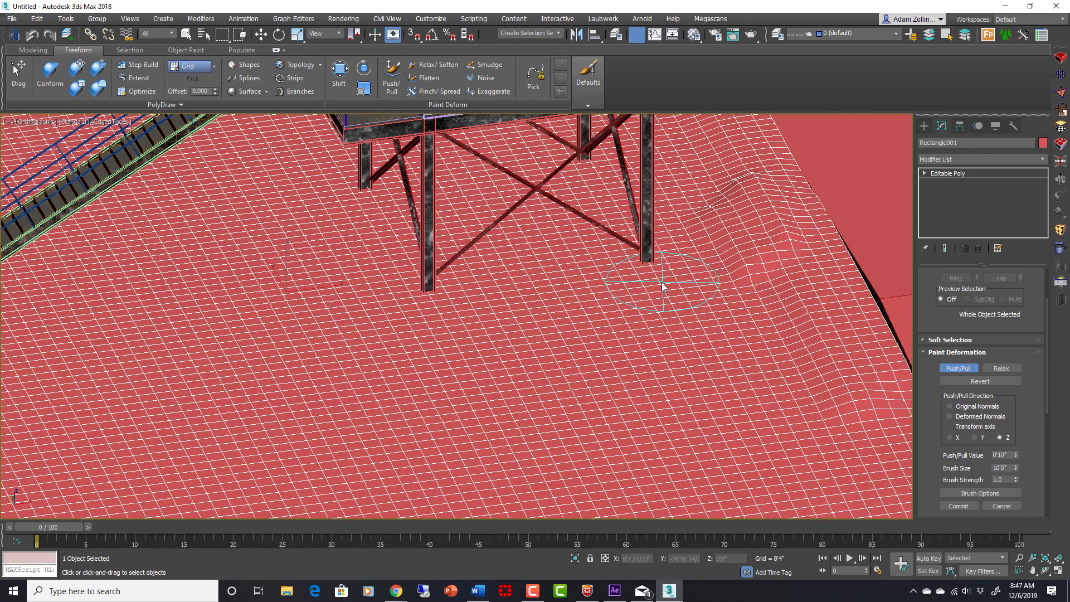
pyautogui.scroll(-2, 593, 268)
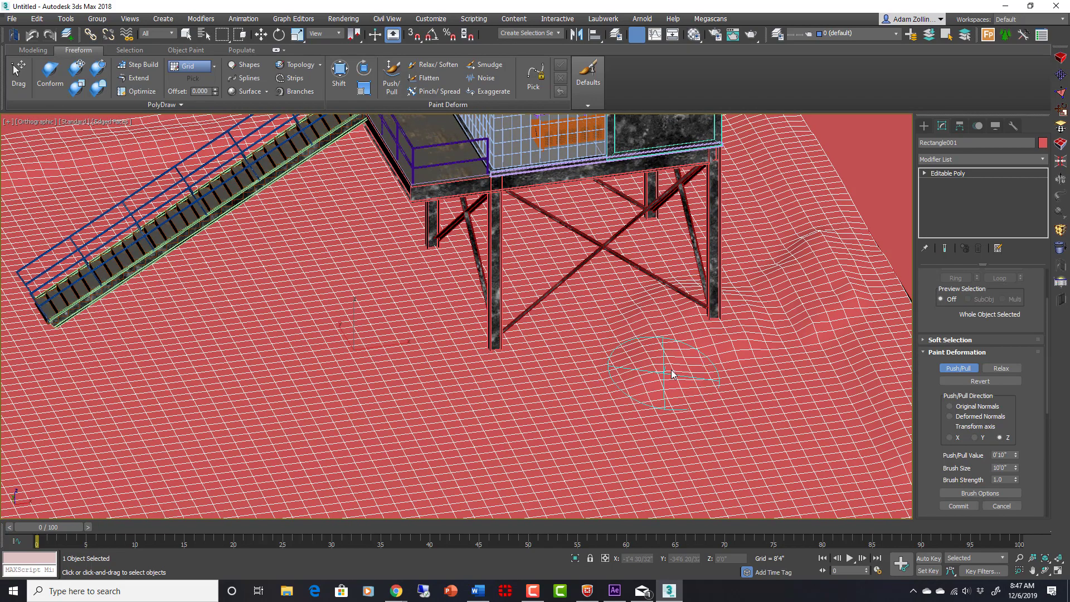
pyautogui.scroll(-3, 685, 334)
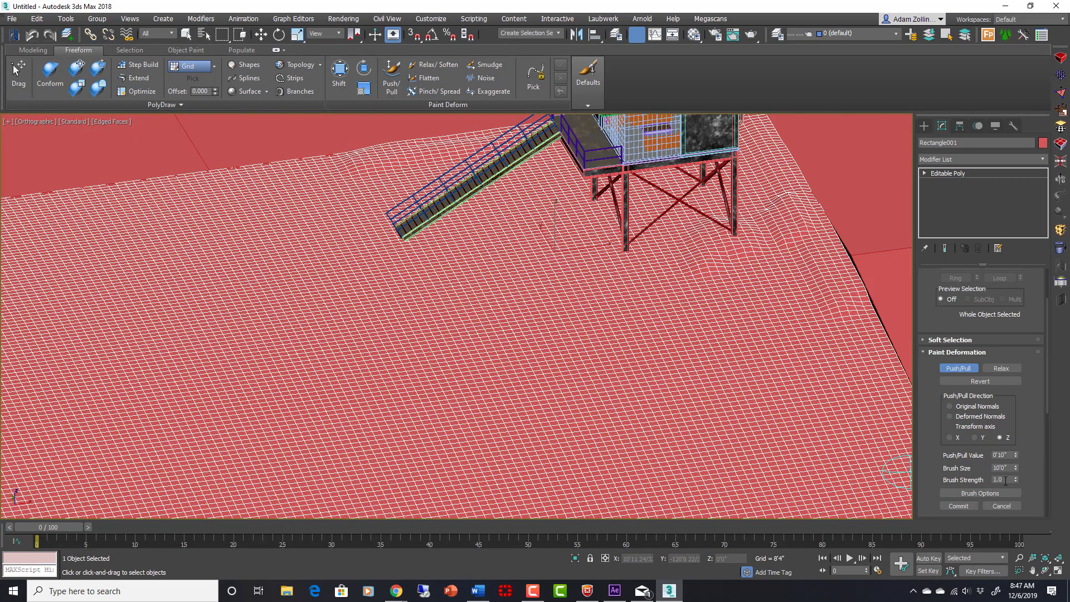
# - In top view, set the Push/Pull value to -1'0" and carve a winding path from the stair foot across the terrain
pyautogui.moveTo(596, 264); pyautogui.dragTo(670, 274, button='middle')
pyautogui.press('t')
pyautogui.scroll(2, 554, 239)
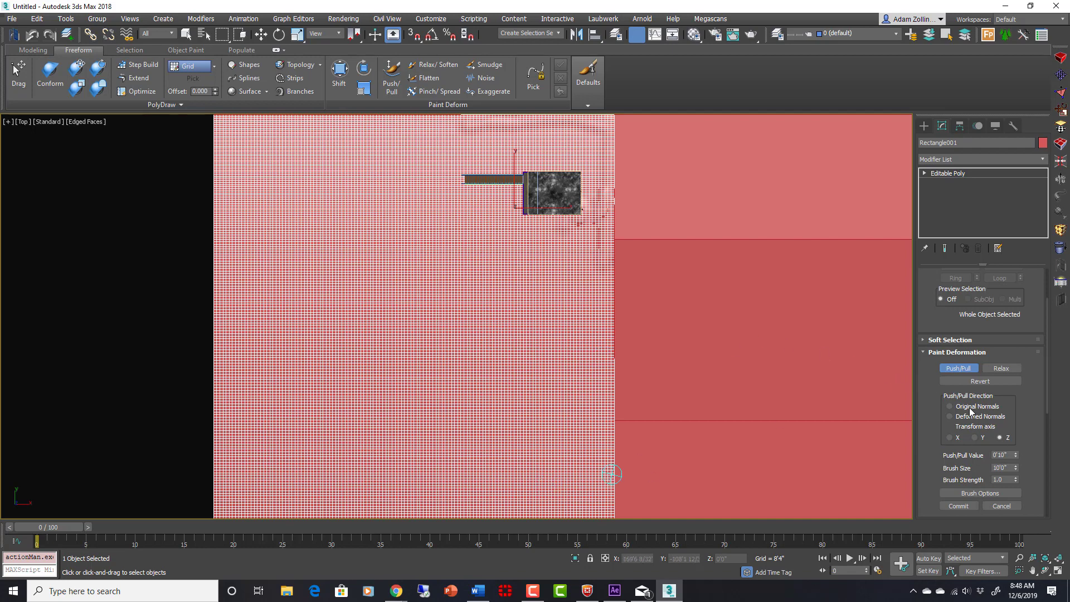
pyautogui.moveTo(1021, 437)
pyautogui.mouseDown()
pyautogui.moveTo(1023, 359)
pyautogui.moveTo(1010, 312)
pyautogui.moveTo(1025, 401)
pyautogui.moveTo(998, 304)
pyautogui.moveTo(1012, 435)
pyautogui.moveTo(1012, 407)
pyautogui.mouseUp()
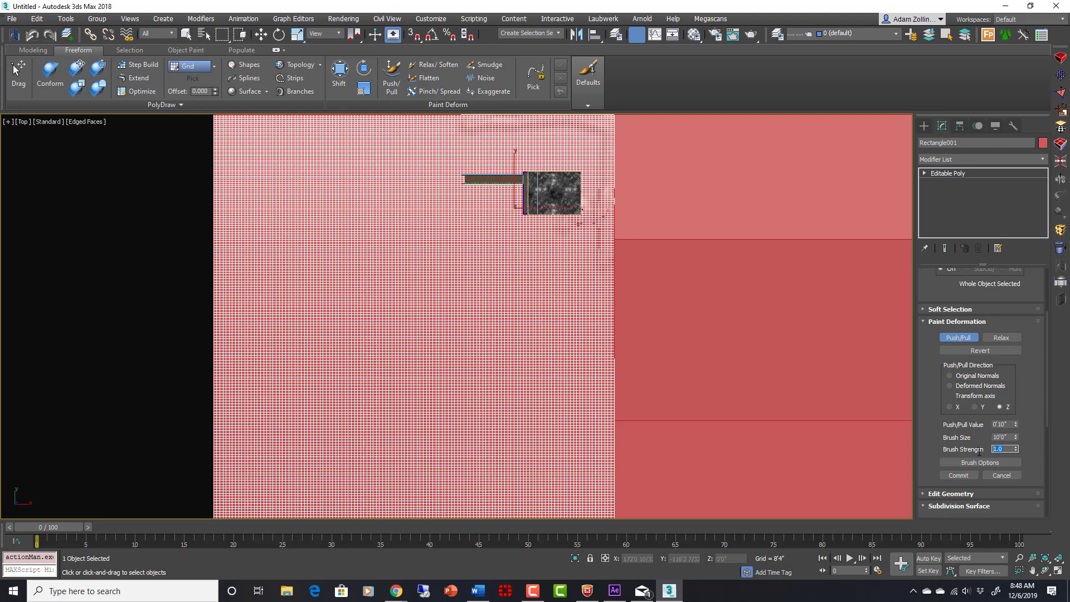
pyautogui.doubleClick(1009, 448)
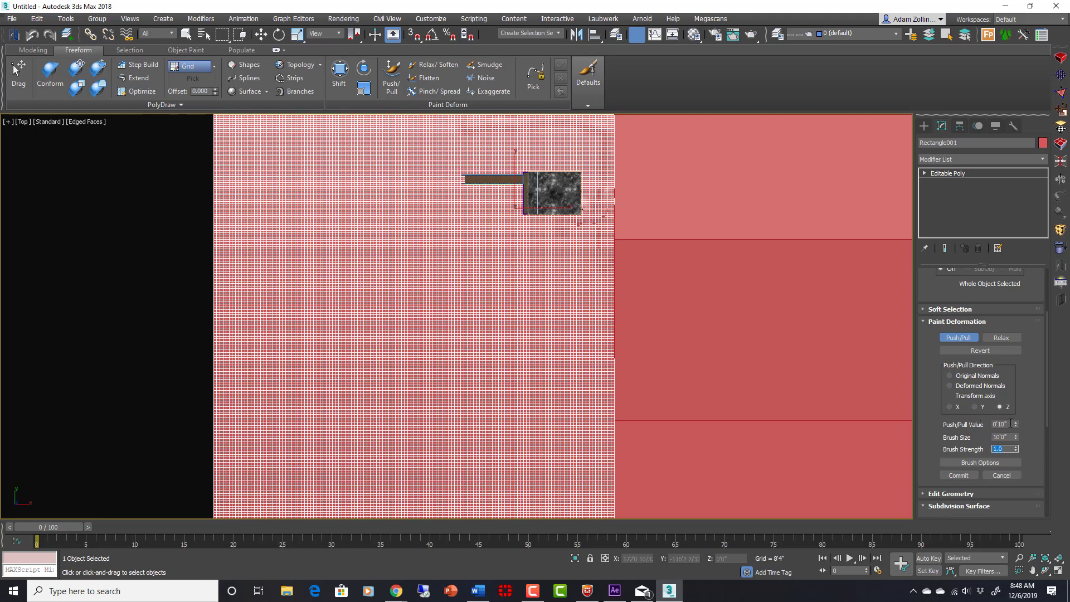
pyautogui.doubleClick(1009, 424)
pyautogui.press('Return')
pyautogui.moveTo(463, 184)
pyautogui.mouseDown()
pyautogui.moveTo(452, 204)
pyautogui.moveTo(465, 220)
pyautogui.moveTo(535, 255)
pyautogui.moveTo(543, 277)
pyautogui.moveTo(530, 332)
pyautogui.moveTo(455, 397)
pyautogui.mouseUp()
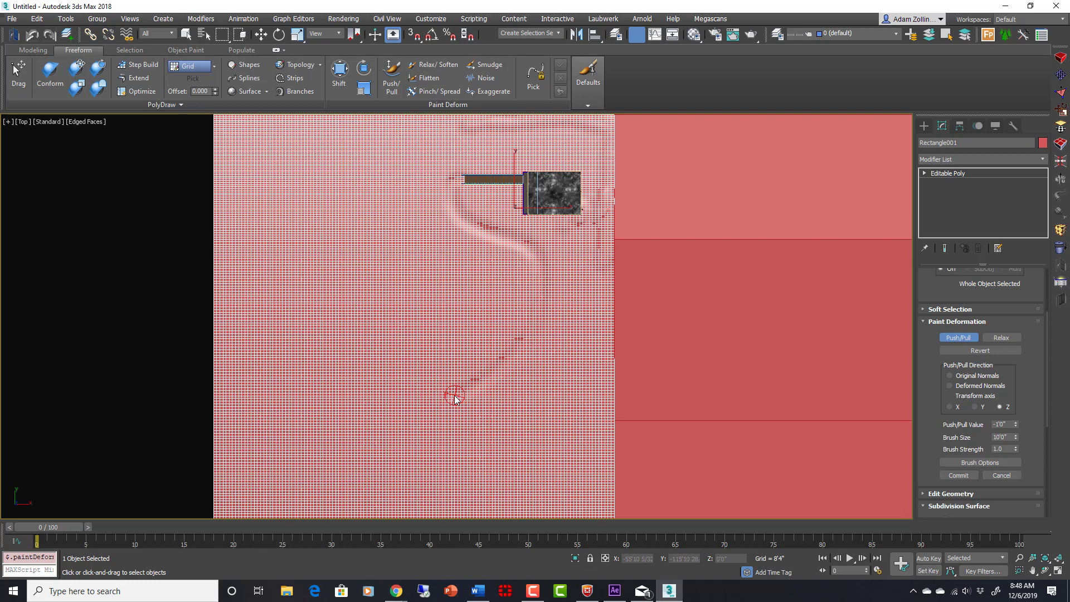
# - Carve a branch from the path's bend past the house's corner to the terrain's edge
pyautogui.scroll(5, 540, 257)
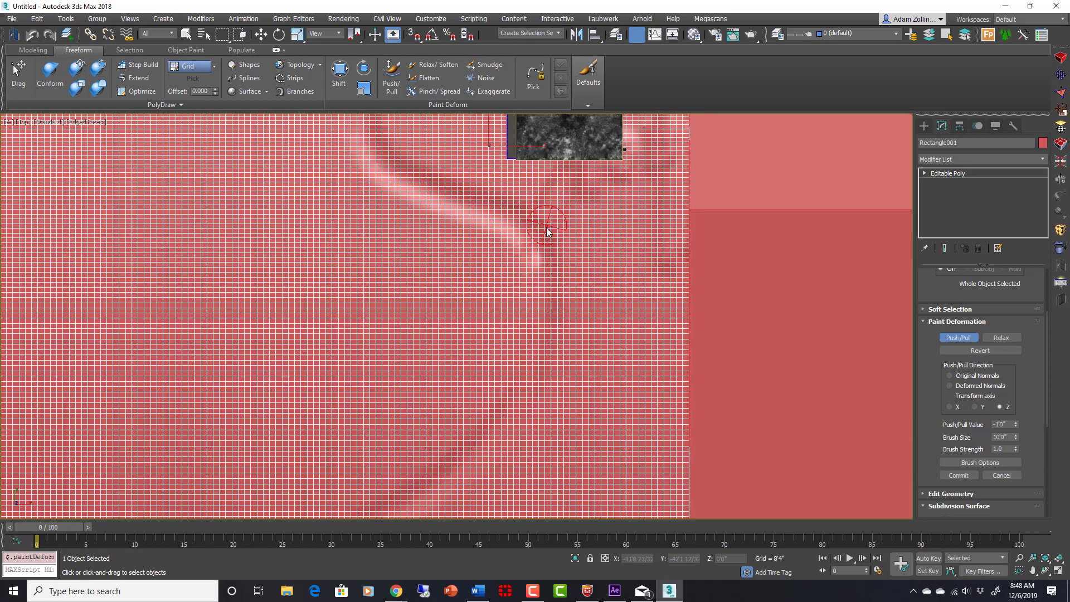
pyautogui.moveTo(547, 232); pyautogui.dragTo(585, 143)
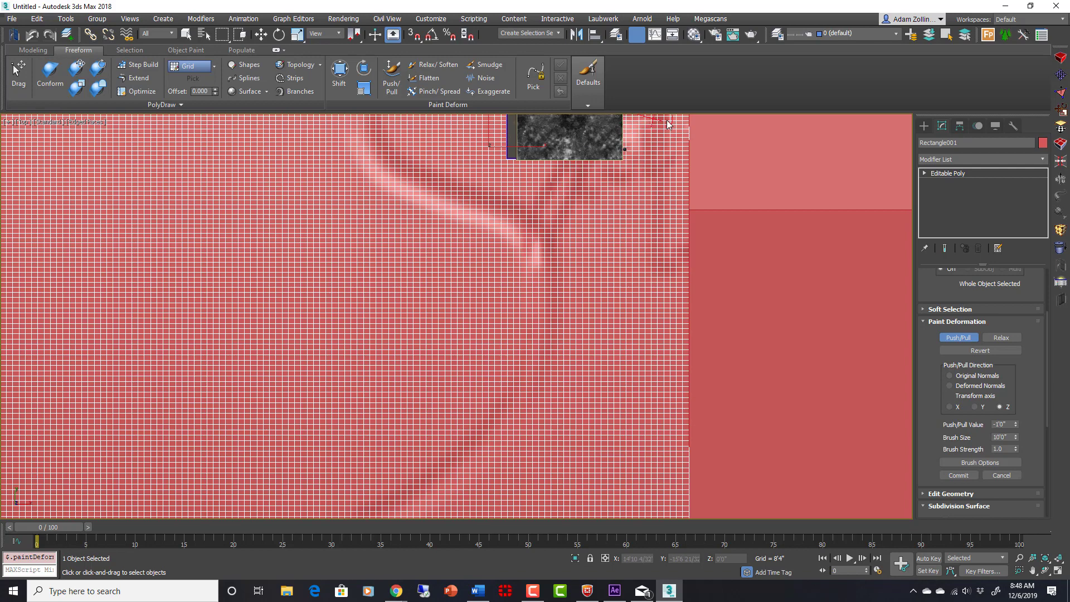
pyautogui.moveTo(667, 120); pyautogui.dragTo(756, 117)
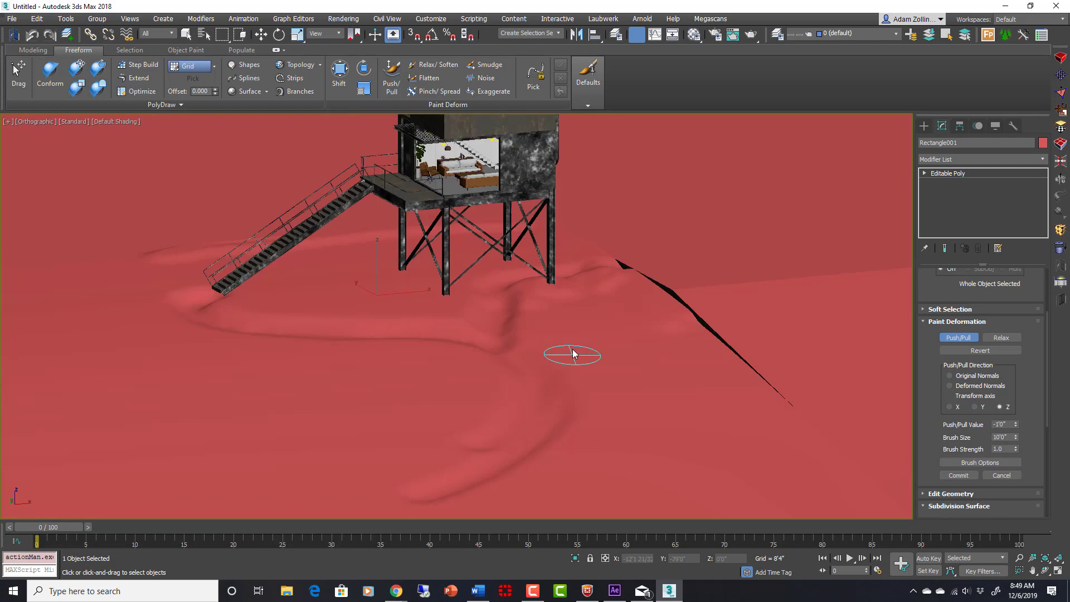
# - Widen and extend the far end of the carved path, and smooth its curve with the Relax brush
pyautogui.moveTo(574, 354)
pyautogui.keyDown('alt'); pyautogui.mouseDown(button='middle')
pyautogui.moveTo(626, 289)
pyautogui.moveTo(671, 299)
pyautogui.mouseUp(button='middle'); pyautogui.keyUp('alt')
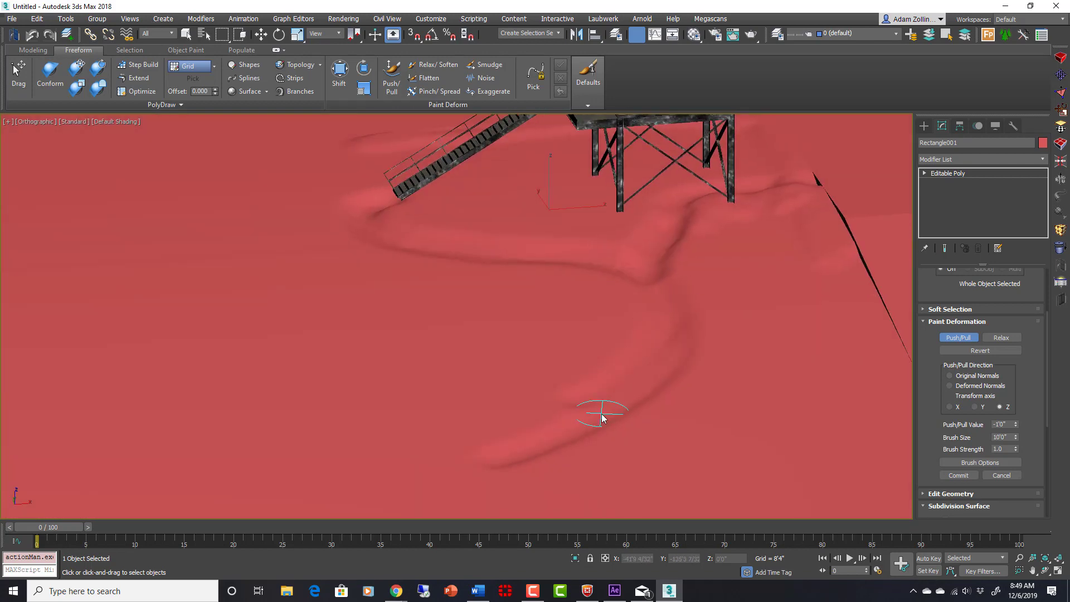
pyautogui.moveTo(598, 413)
pyautogui.mouseDown()
pyautogui.moveTo(488, 434)
pyautogui.moveTo(452, 454)
pyautogui.moveTo(474, 470)
pyautogui.moveTo(439, 468)
pyautogui.moveTo(409, 504)
pyautogui.mouseUp()
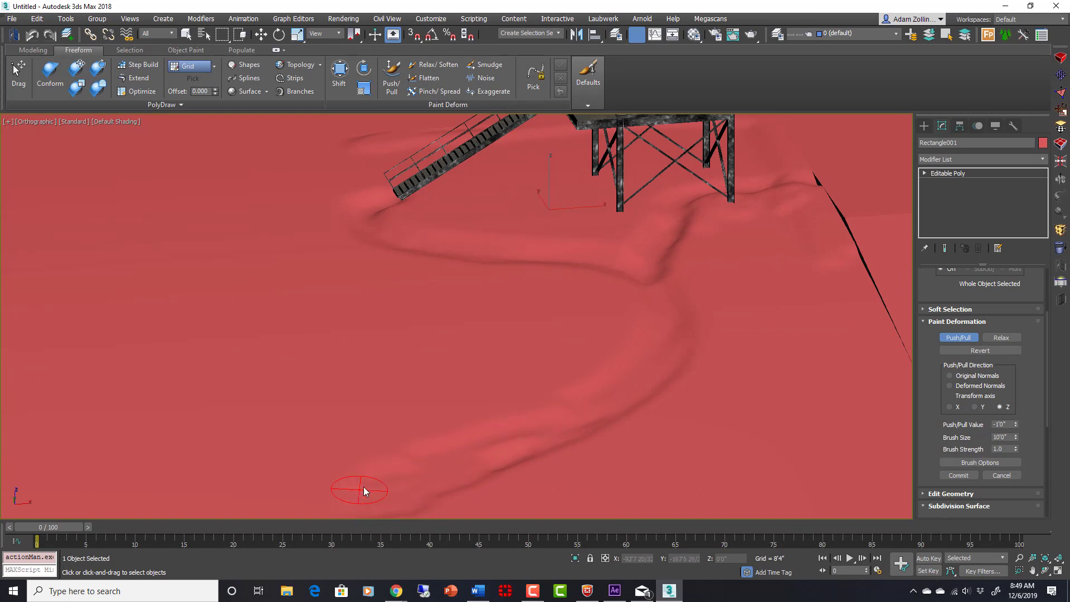
pyautogui.moveTo(604, 381); pyautogui.dragTo(627, 365)
pyautogui.click(998, 338)
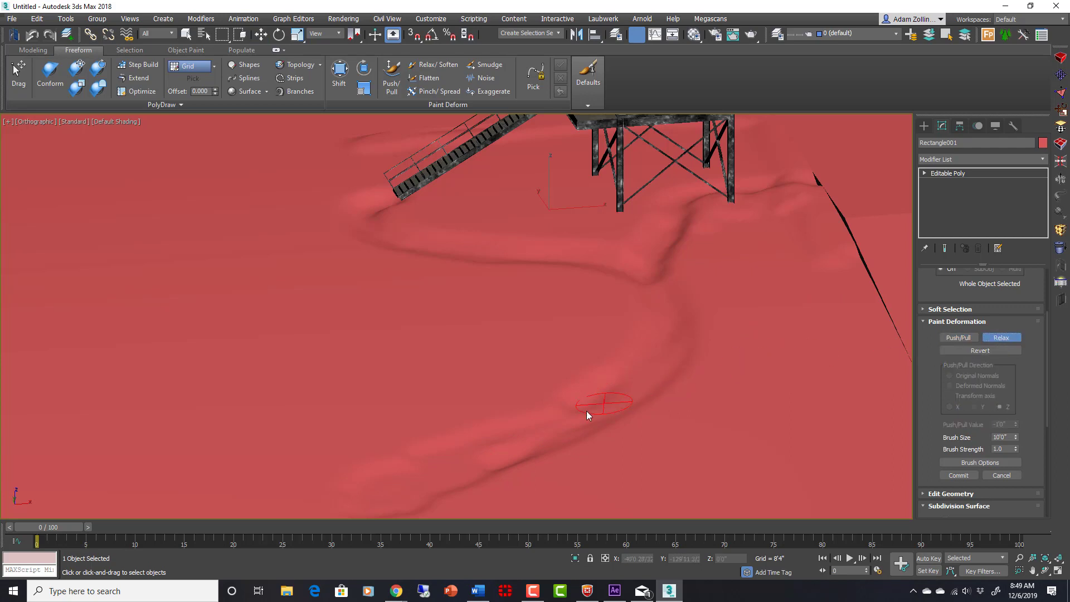
pyautogui.moveTo(577, 421)
pyautogui.mouseDown()
pyautogui.moveTo(447, 472)
pyautogui.moveTo(631, 383)
pyautogui.moveTo(645, 336)
pyautogui.mouseUp()
# - Return to Push/Pull with a value of -0'6" and carve shallower strokes along the path and its bend
pyautogui.click(960, 338)
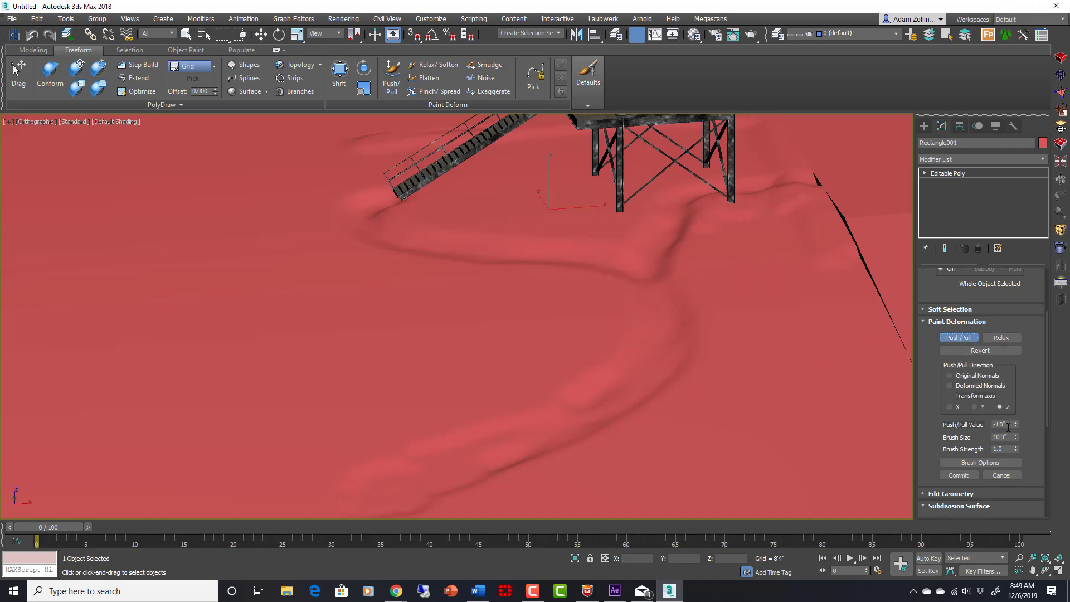
pyautogui.moveTo(1008, 425); pyautogui.dragTo(966, 424)
pyautogui.press('Return')
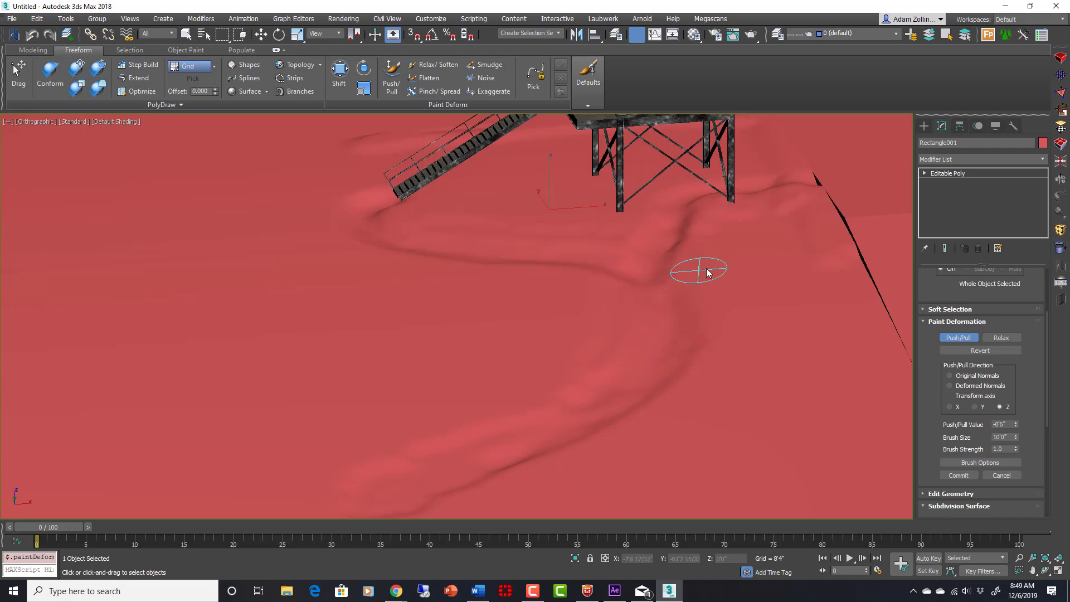
pyautogui.moveTo(703, 248); pyautogui.dragTo(722, 303, button='middle')
pyautogui.scroll(2, 726, 299)
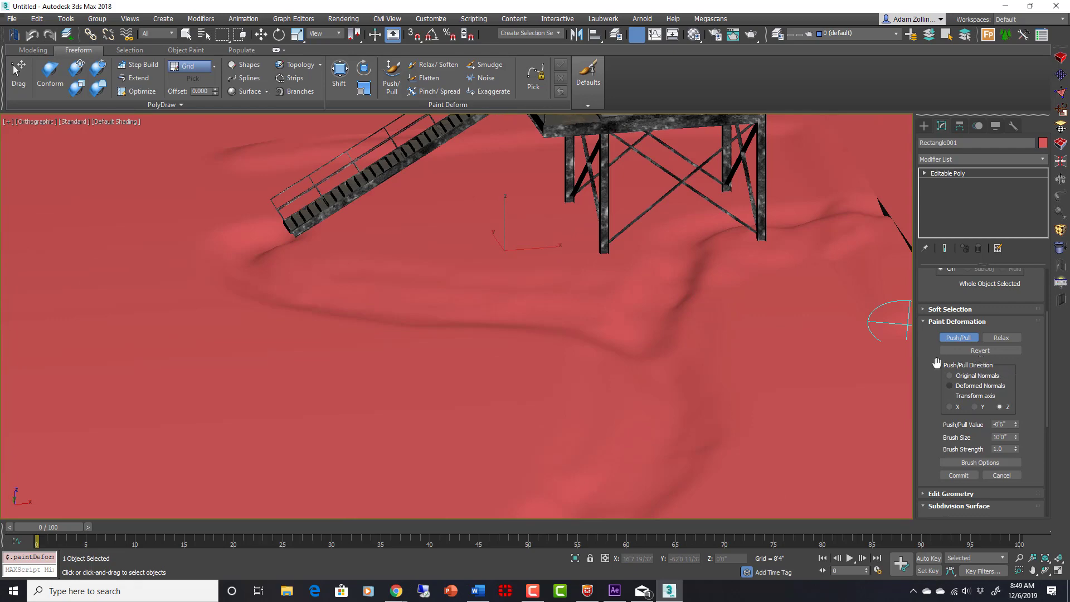
# - Set the Push/Pull value to 2'0" and raise a row of mounds along the terrain's edge to cover the black gap
pyautogui.scroll(-3, 853, 340)
pyautogui.keyDown('alt'); pyautogui.moveTo(863, 347); pyautogui.dragTo(879, 327, button='middle'); pyautogui.keyUp('alt')
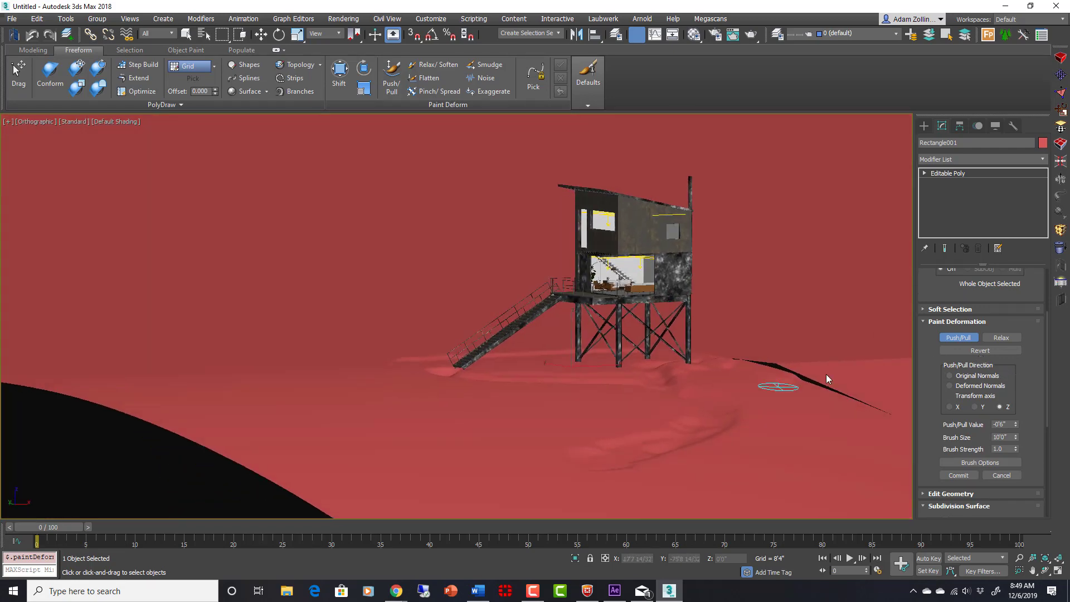
pyautogui.scroll(4, 826, 374)
pyautogui.scroll(-4, 678, 369)
pyautogui.moveTo(693, 370)
pyautogui.keyDown('alt'); pyautogui.mouseDown(button='middle')
pyautogui.moveTo(664, 308)
pyautogui.moveTo(693, 355)
pyautogui.mouseUp(button='middle'); pyautogui.keyUp('alt')
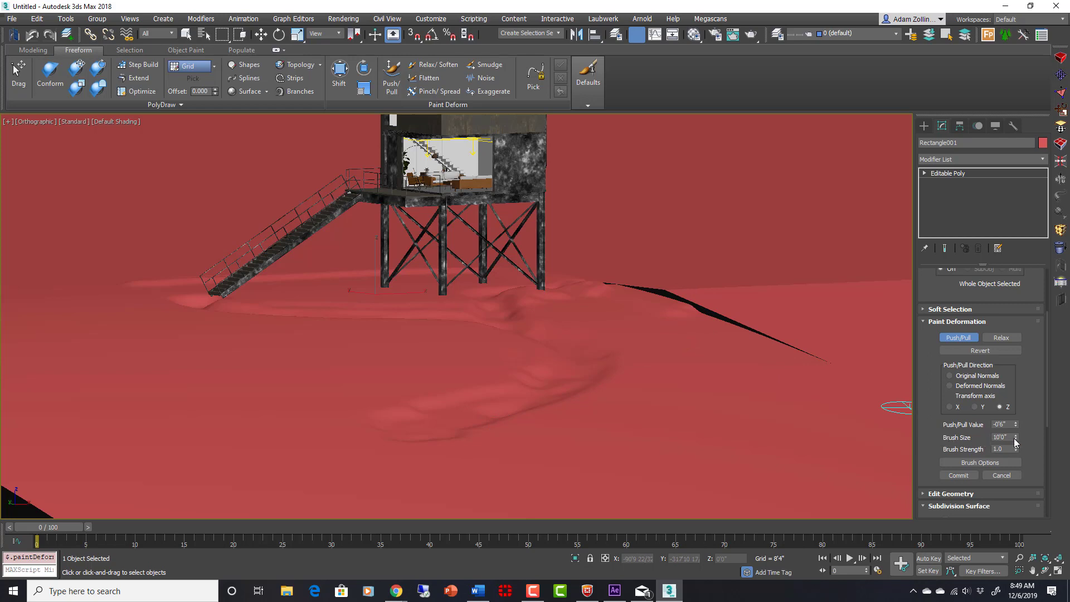
pyautogui.write('2')
pyautogui.press('Return')
pyautogui.moveTo(723, 323); pyautogui.dragTo(704, 327)
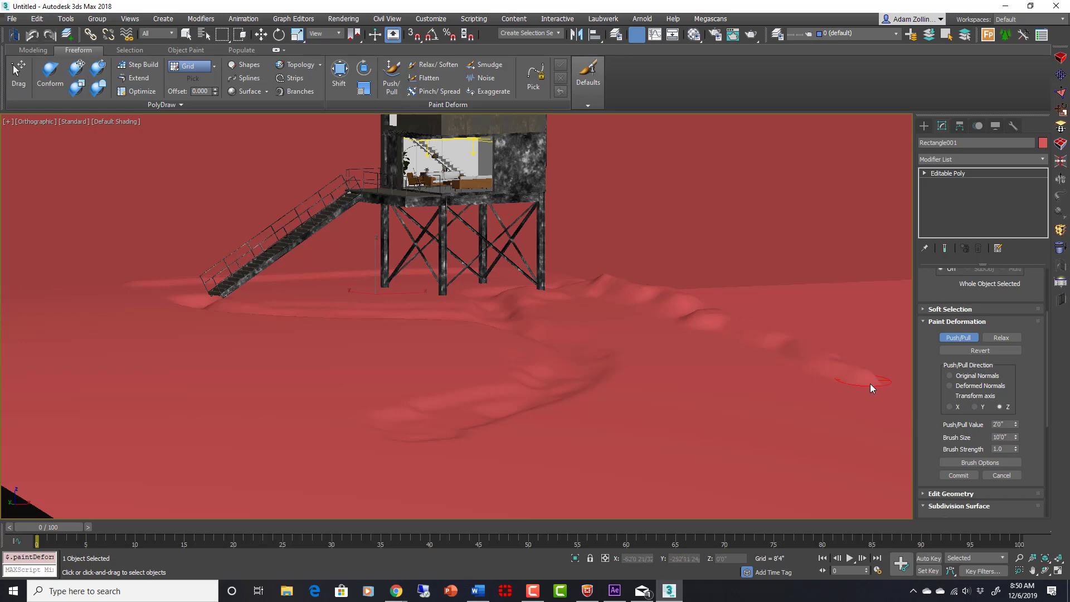
# - Raise additional mounds in the terrain behind the house and the stairs
pyautogui.keyDown('alt'); pyautogui.moveTo(612, 310); pyautogui.dragTo(580, 323, button='middle'); pyautogui.keyUp('alt')
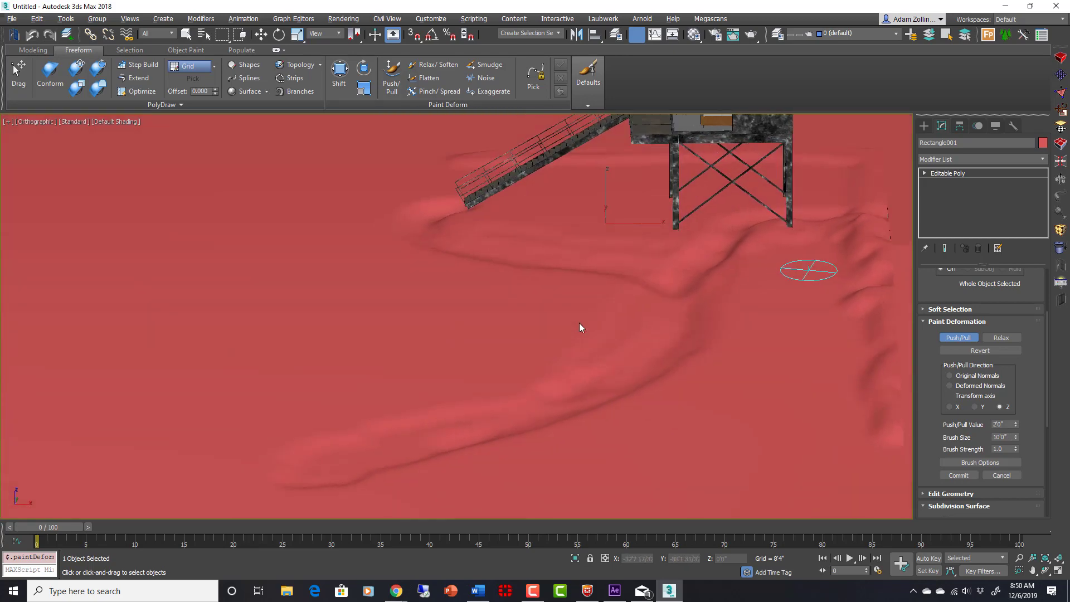
pyautogui.moveTo(683, 296)
pyautogui.mouseDown(button='middle')
pyautogui.moveTo(603, 371)
pyautogui.moveTo(585, 404)
pyautogui.mouseUp(button='middle')
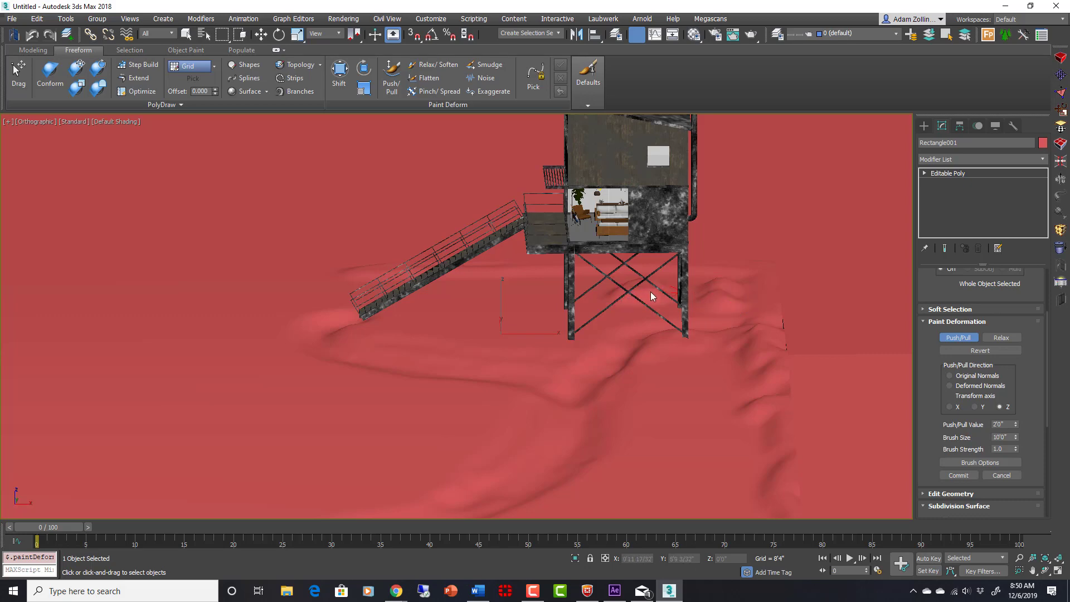
pyautogui.moveTo(601, 294); pyautogui.dragTo(477, 283)
pyautogui.keyDown('alt'); pyautogui.moveTo(583, 298); pyautogui.dragTo(672, 333, button='middle'); pyautogui.keyUp('alt')
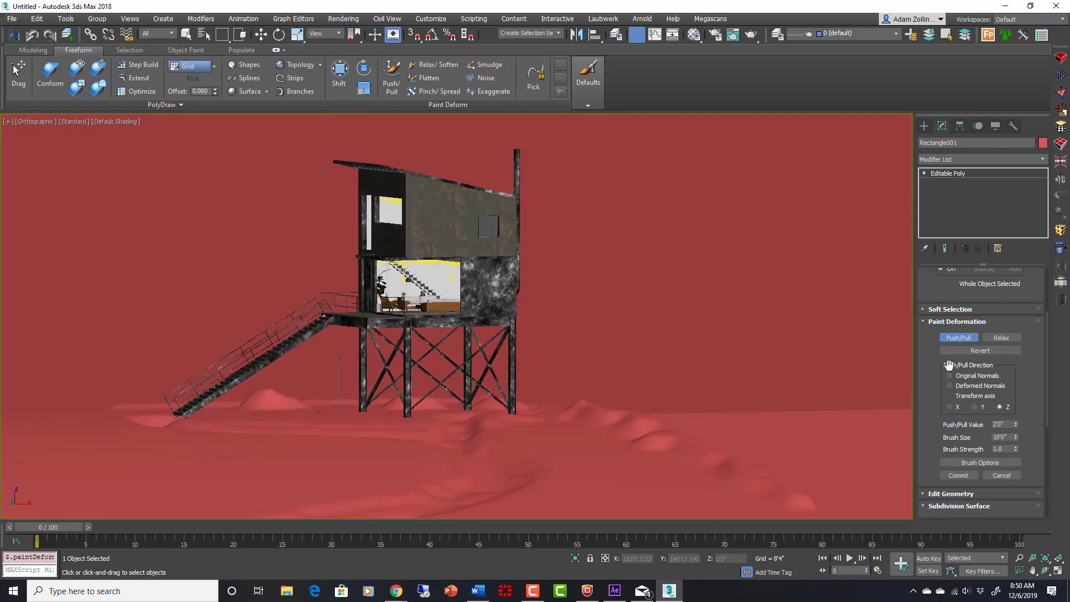
# - Smooth the raised mounds along the terrain's edge and behind the stairs with the Relax brush
pyautogui.click(1002, 337)
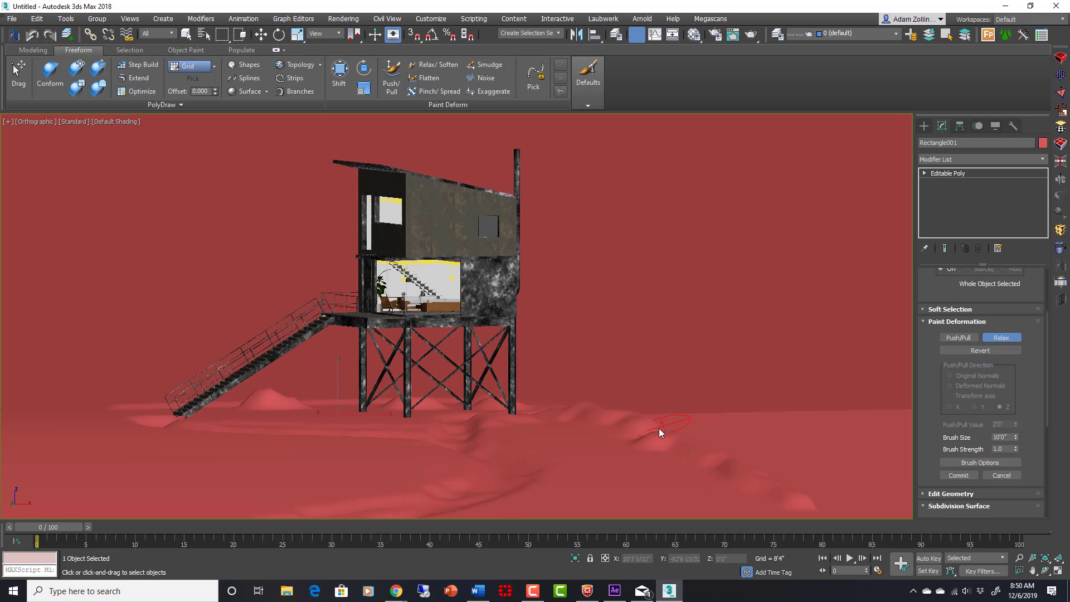
pyautogui.moveTo(659, 429)
pyautogui.mouseDown()
pyautogui.moveTo(659, 444)
pyautogui.moveTo(733, 456)
pyautogui.mouseUp()
pyautogui.moveTo(263, 406); pyautogui.dragTo(274, 398)
pyautogui.keyDown('alt'); pyautogui.moveTo(400, 407); pyautogui.dragTo(466, 404, button='middle'); pyautogui.keyUp('alt')
pyautogui.scroll(5, 467, 403)
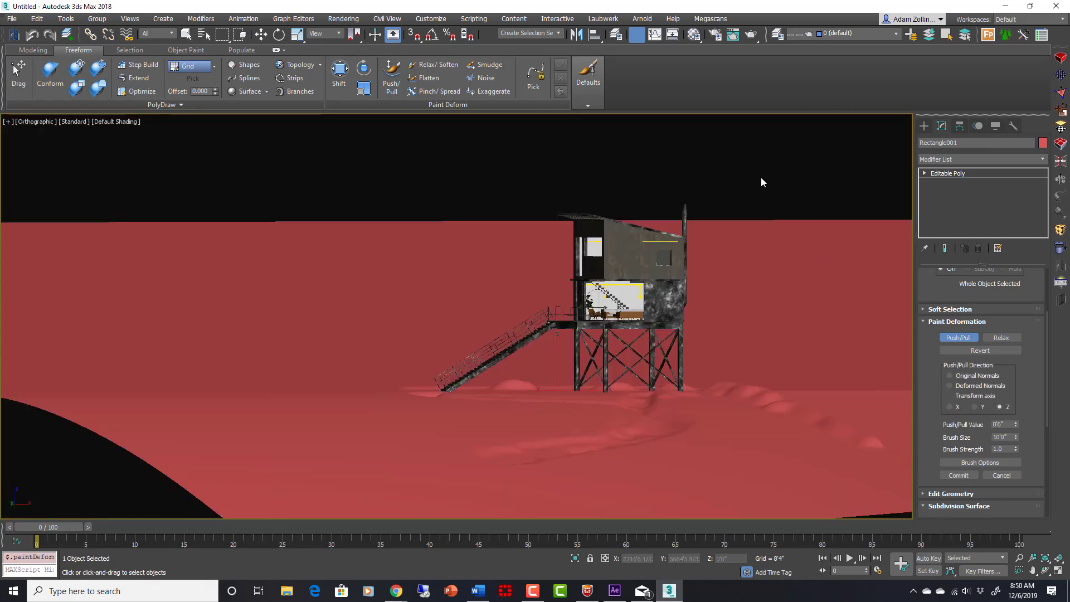
# - Place a VRayPhysicalCamera in the top view, from beside the far end of the carved path and targeting the stilt house
pyautogui.press('w')
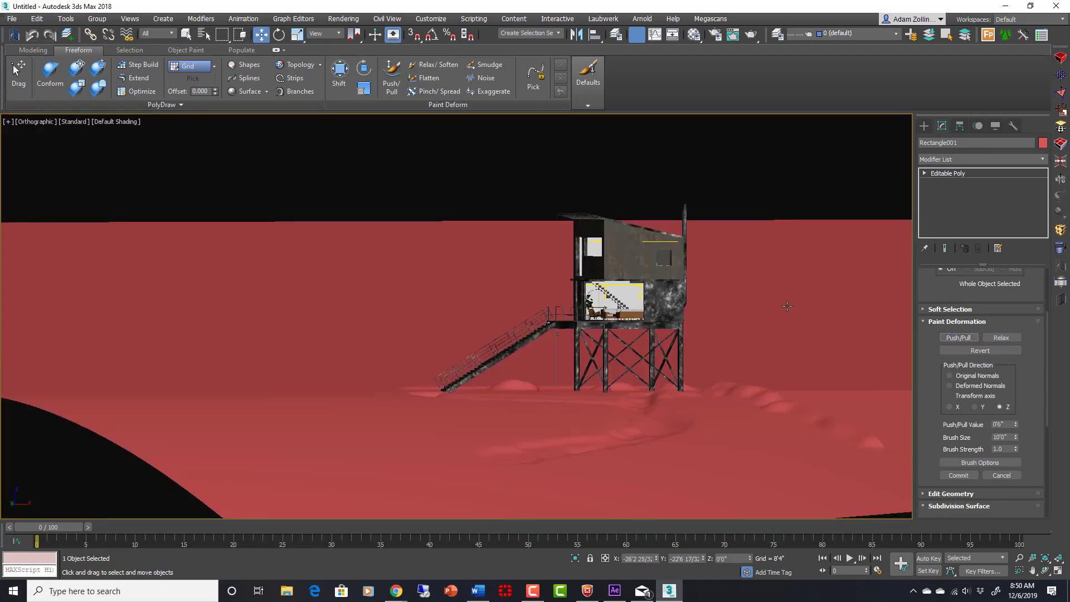
pyautogui.press('t')
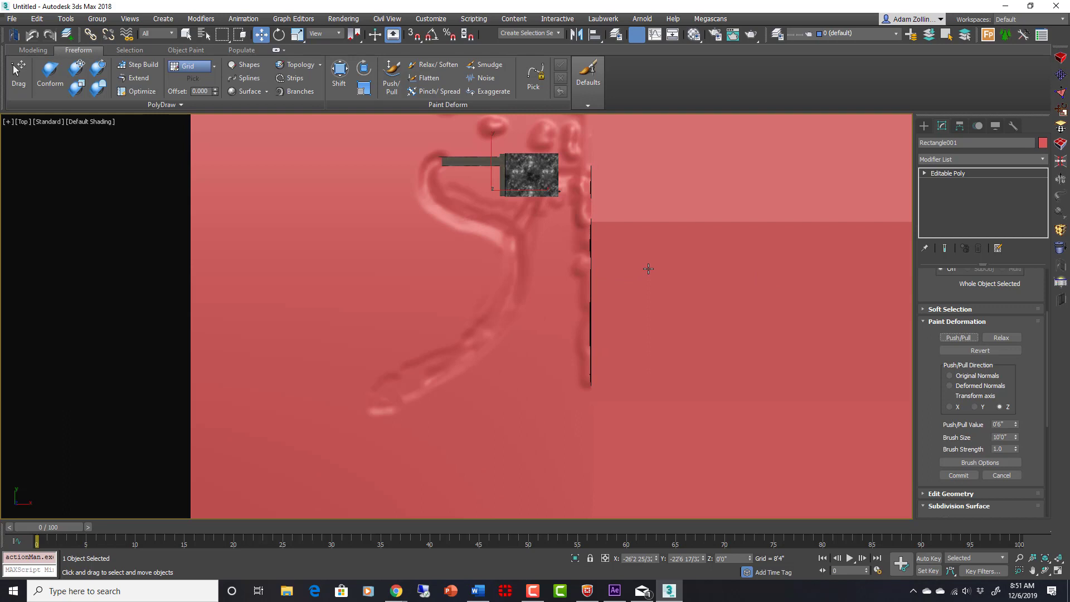
pyautogui.moveTo(649, 269); pyautogui.dragTo(753, 273, button='middle')
pyautogui.click(924, 125)
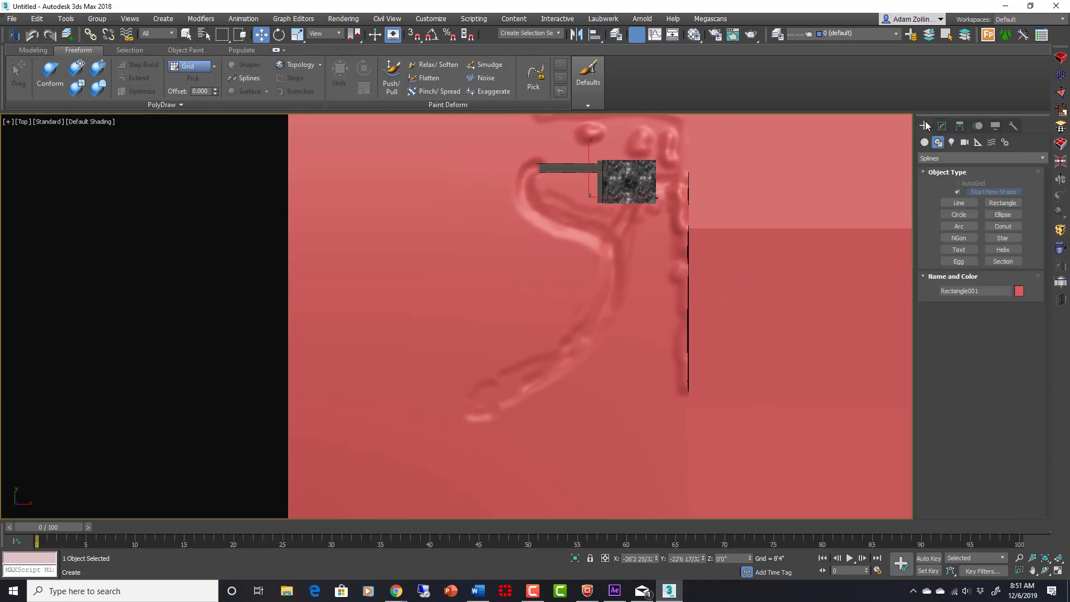
pyautogui.click(951, 142)
pyautogui.click(965, 143)
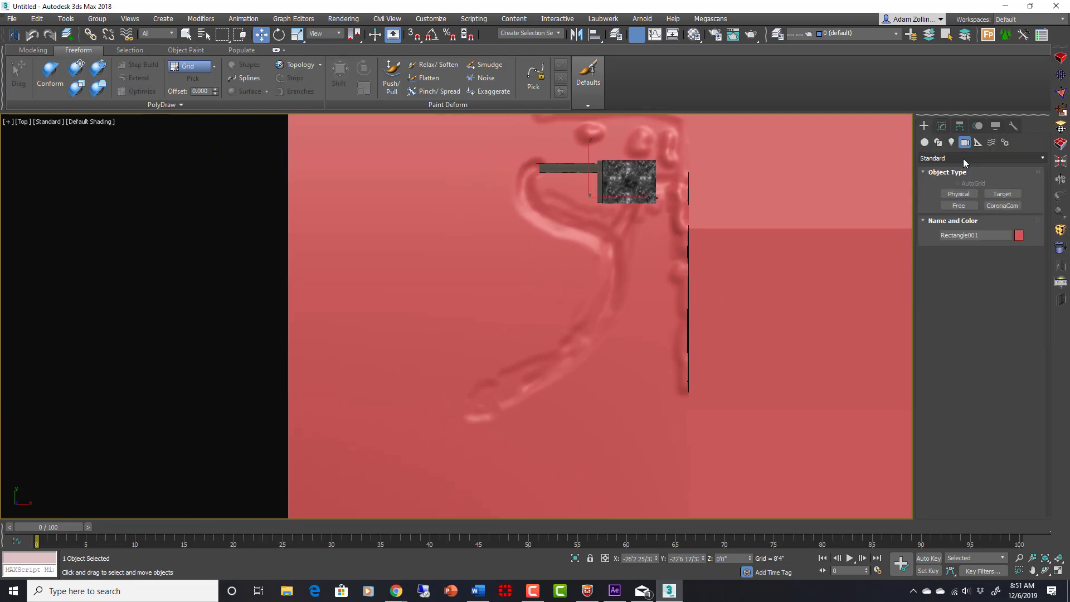
pyautogui.click(966, 159)
pyautogui.click(946, 187)
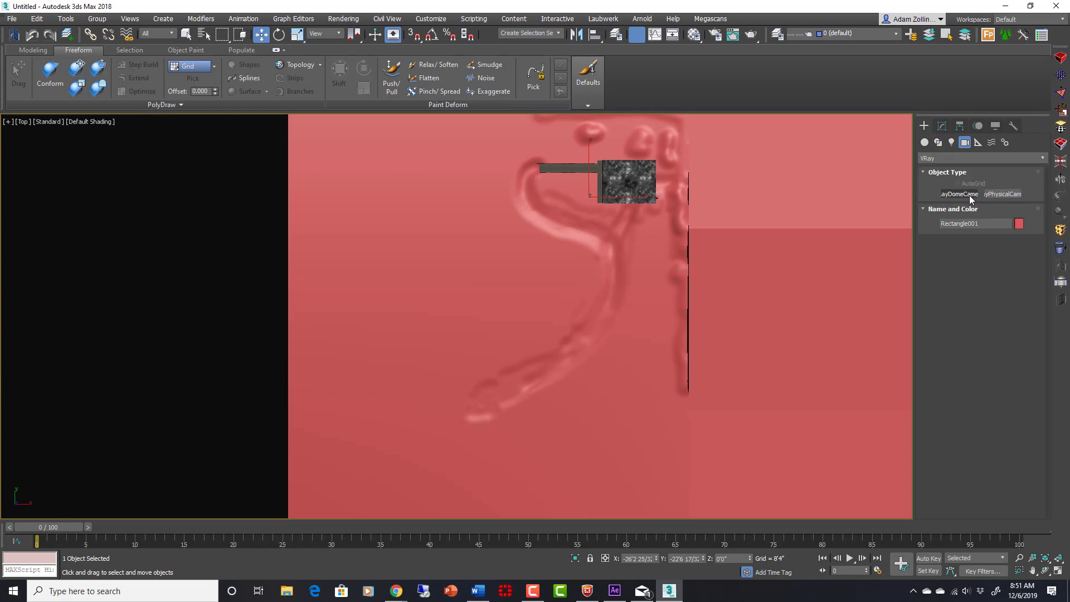
pyautogui.click(960, 194)
pyautogui.click(998, 195)
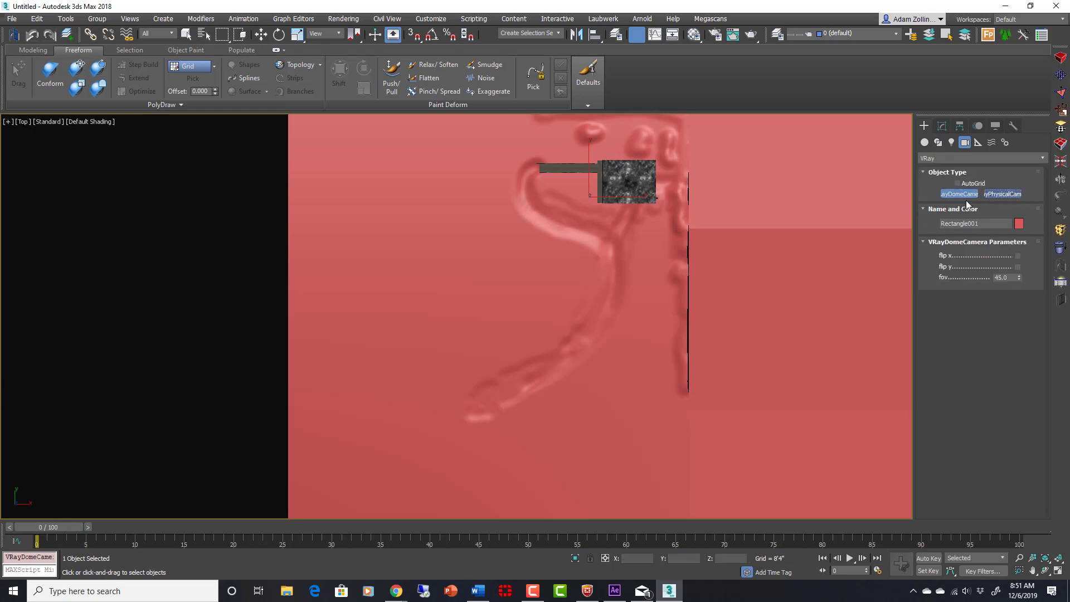
pyautogui.moveTo(545, 395); pyautogui.dragTo(610, 200)
# - Look through the new VRay camera with safe frames shown, and pan it to frame the whole house, stairs and terrain
pyautogui.press('c')
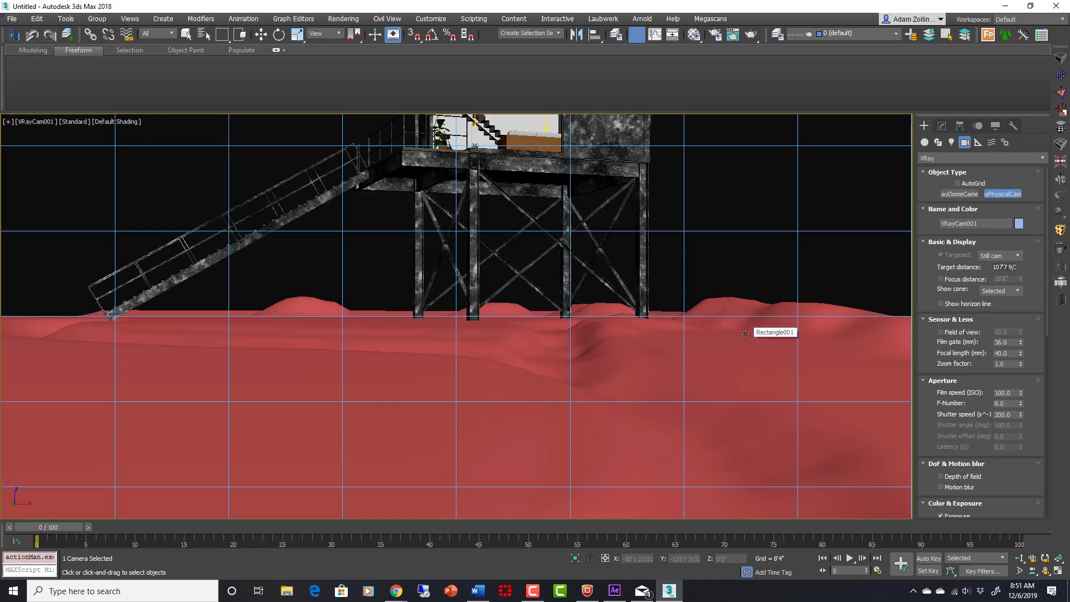
pyautogui.hotkey('shift', 'f')
pyautogui.hotkey('ctrl', 'p')
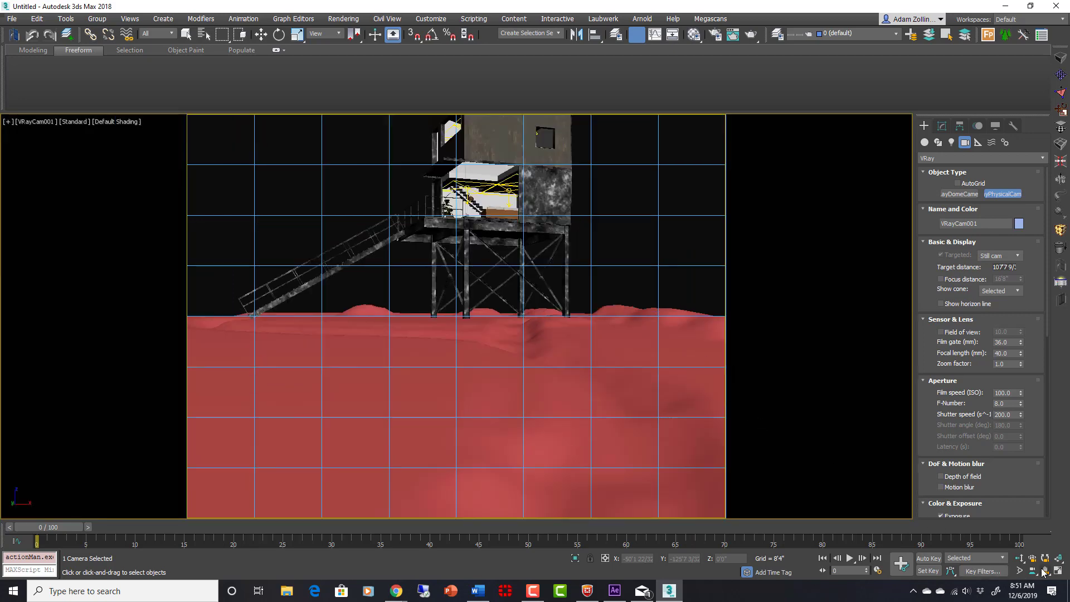
pyautogui.moveTo(471, 185); pyautogui.dragTo(450, 243)
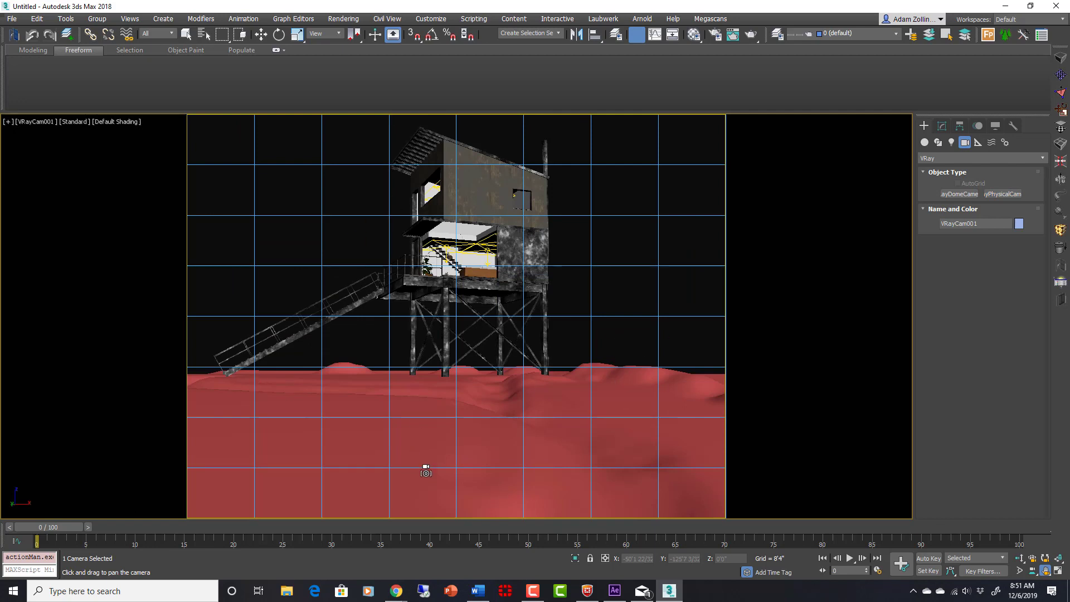
pyautogui.press('w')
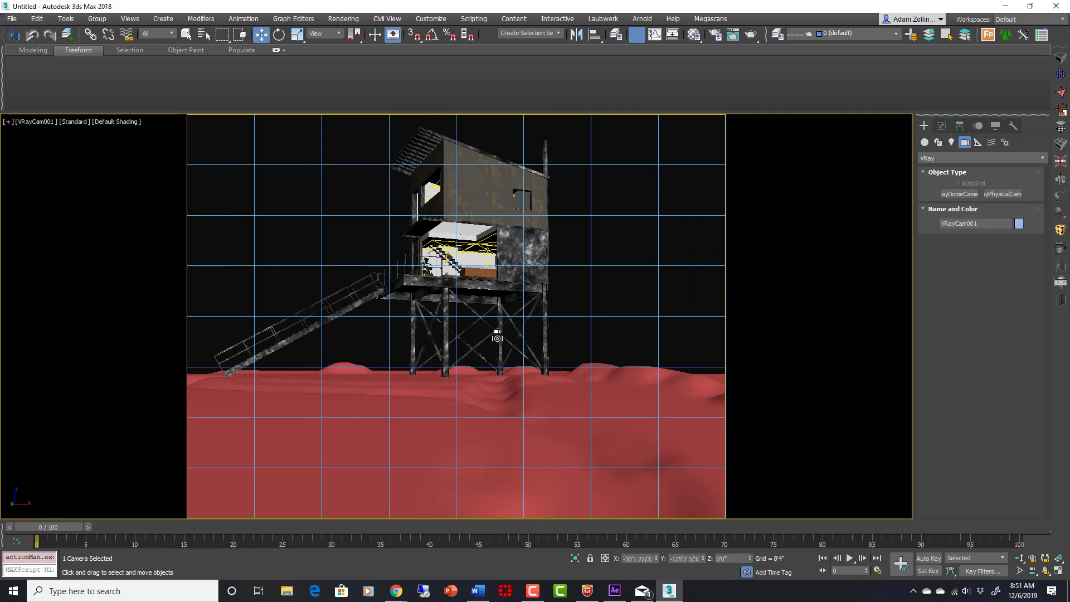
pyautogui.click(569, 342)
# - Reselect the terrain mesh, return to its Paint Deformation settings, and activate the Push/Pull brush while looking through the VRay camera
pyautogui.press('t')
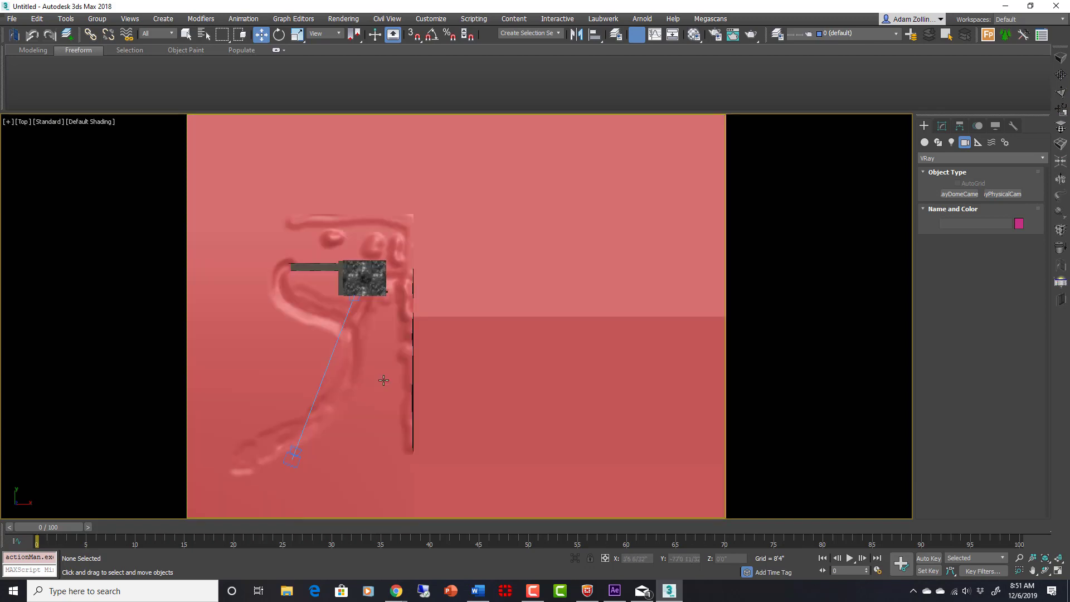
pyautogui.click(384, 380)
pyautogui.keyDown('alt'); pyautogui.moveTo(420, 390); pyautogui.dragTo(593, 322, button='middle'); pyautogui.keyUp('alt')
pyautogui.scroll(5, 449, 330)
pyautogui.keyDown('alt'); pyautogui.moveTo(630, 248); pyautogui.dragTo(595, 265, button='middle'); pyautogui.keyUp('alt')
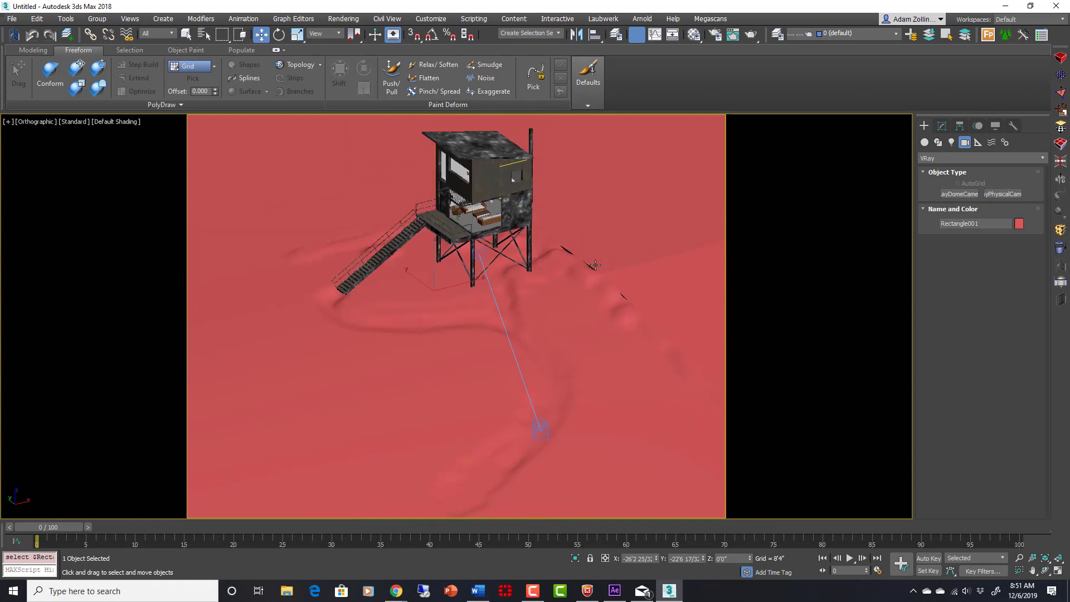
pyautogui.click(942, 126)
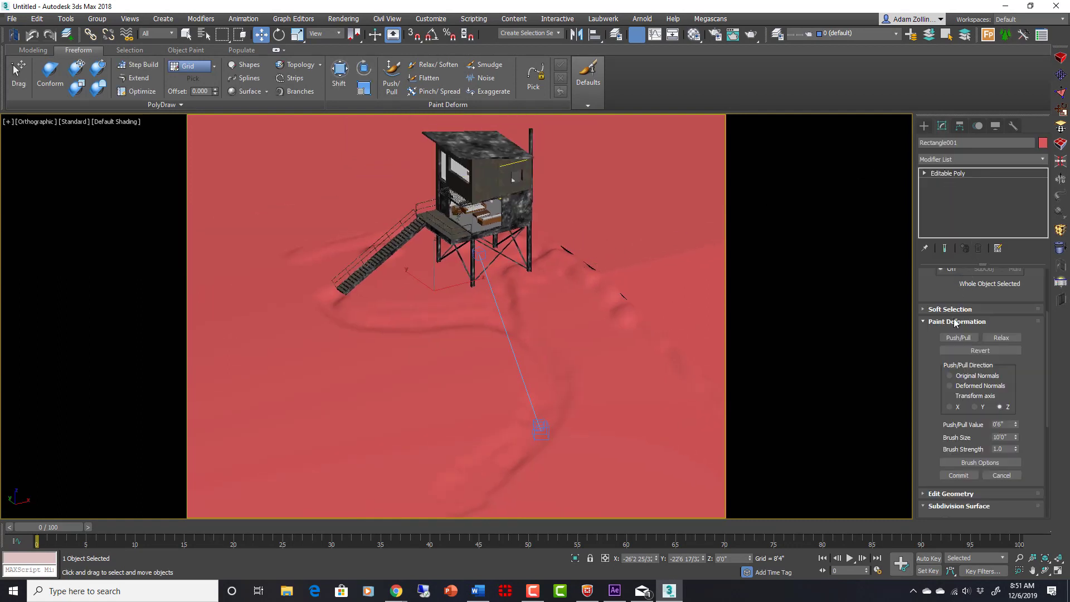
pyautogui.moveTo(953, 290)
pyautogui.mouseDown()
pyautogui.moveTo(953, 370)
pyautogui.moveTo(951, 323)
pyautogui.mouseUp()
pyautogui.click(1001, 372)
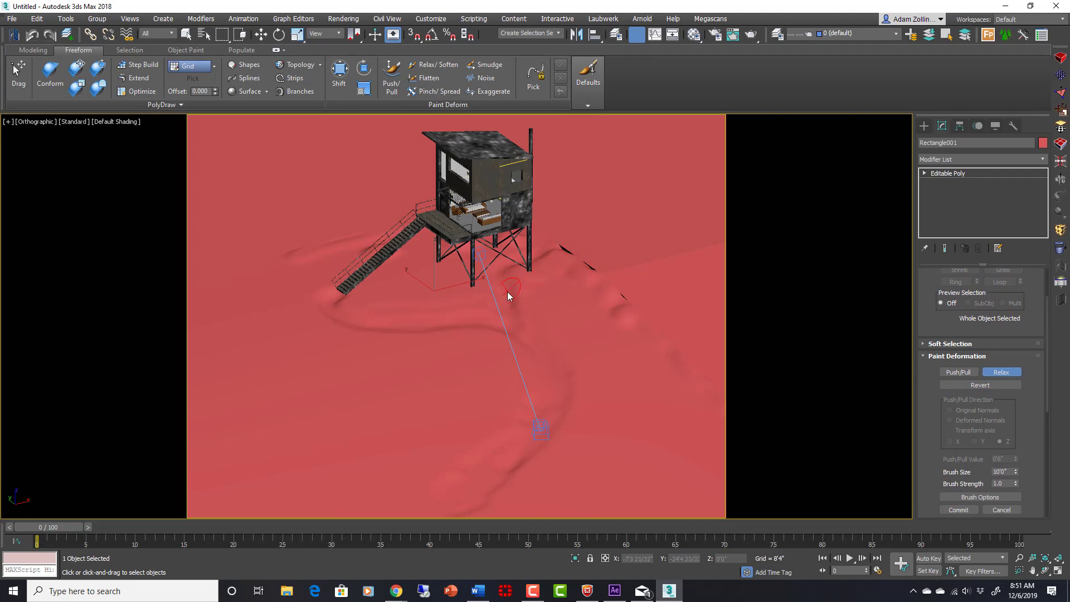
pyautogui.press('c')
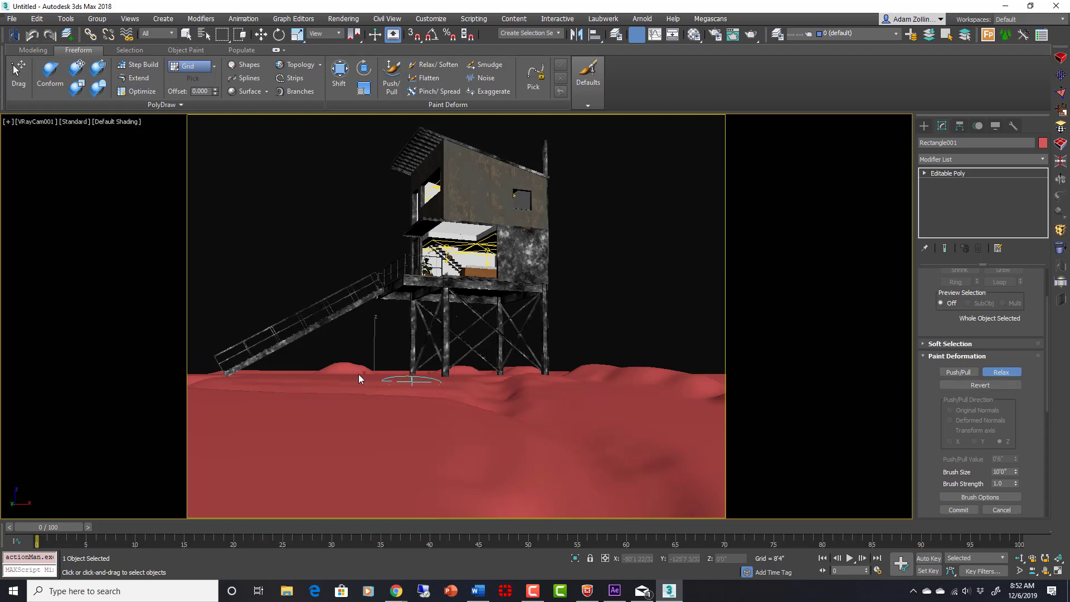
pyautogui.click(959, 372)
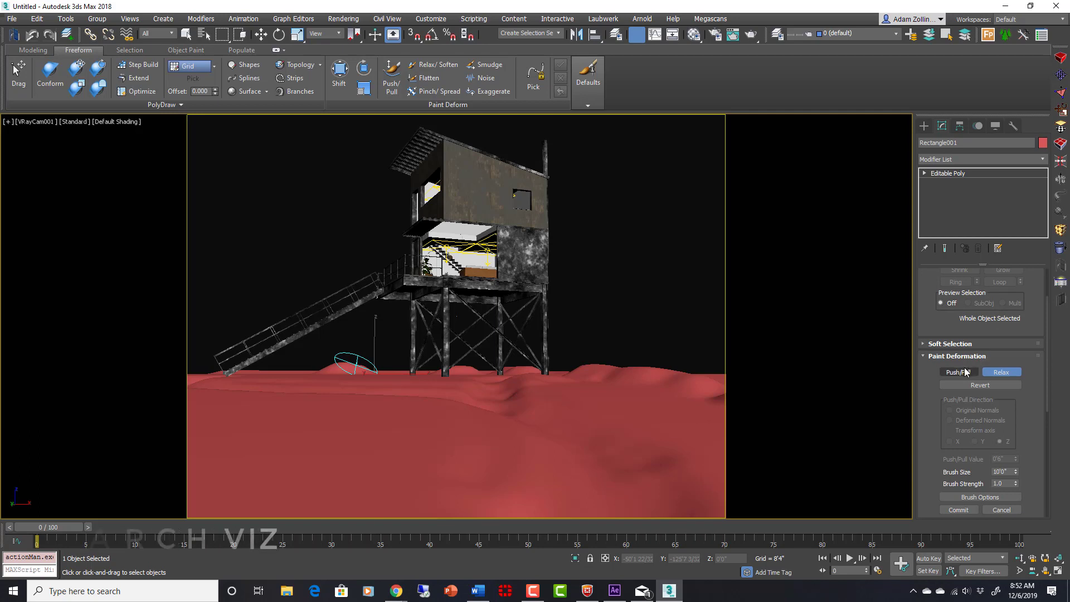